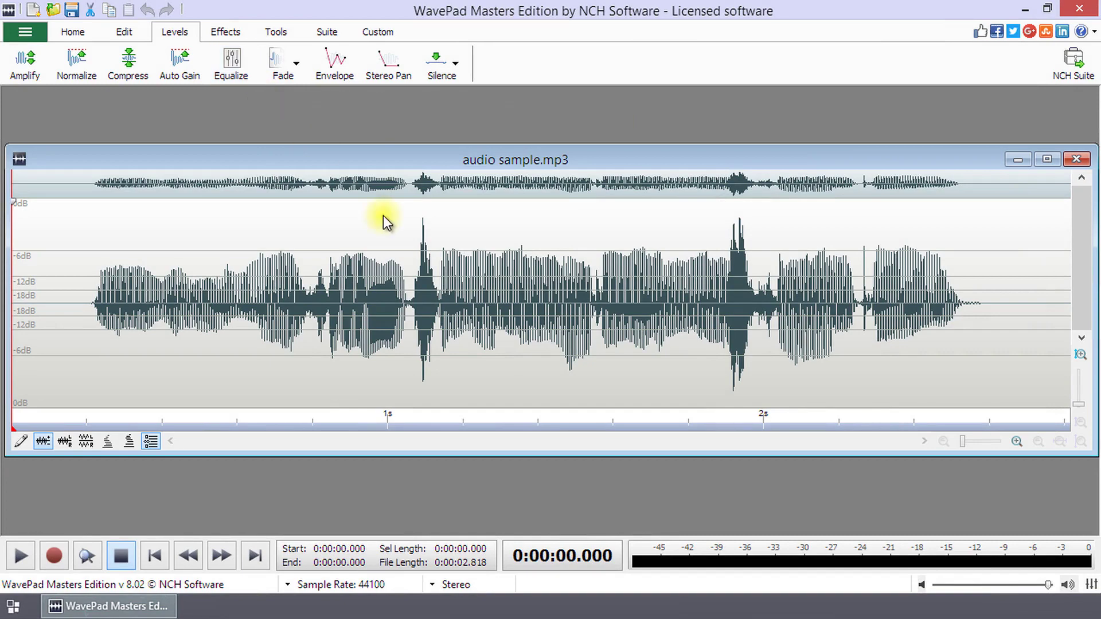
- Open the Equalizer for the whole sample from the waveform's right-click effects list
click(249, 80)
click(851, 75)
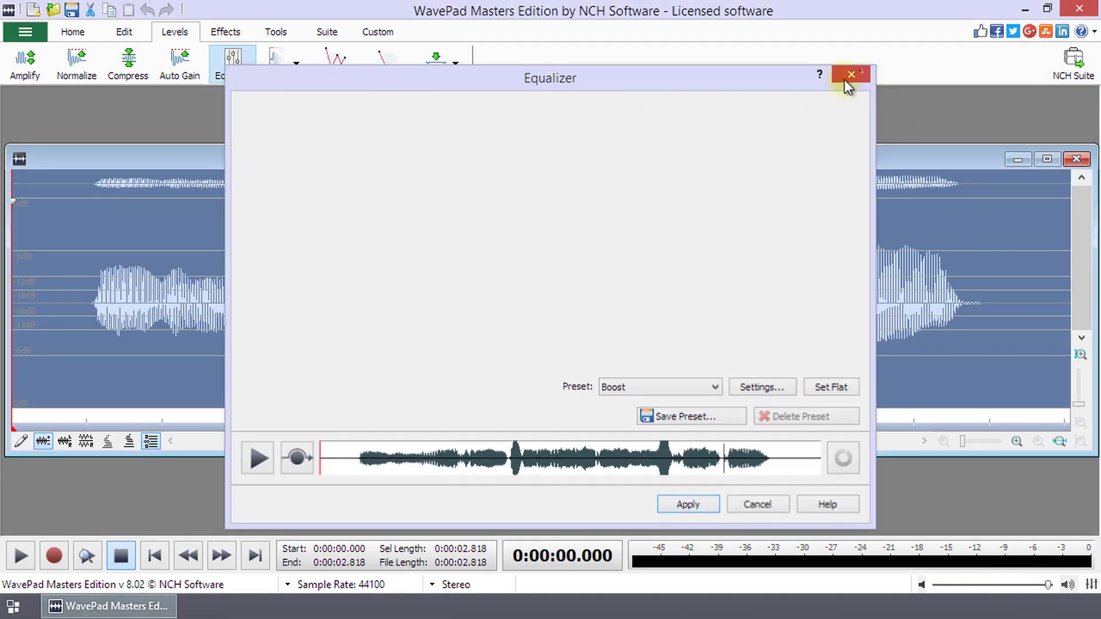
right_click(378, 222)
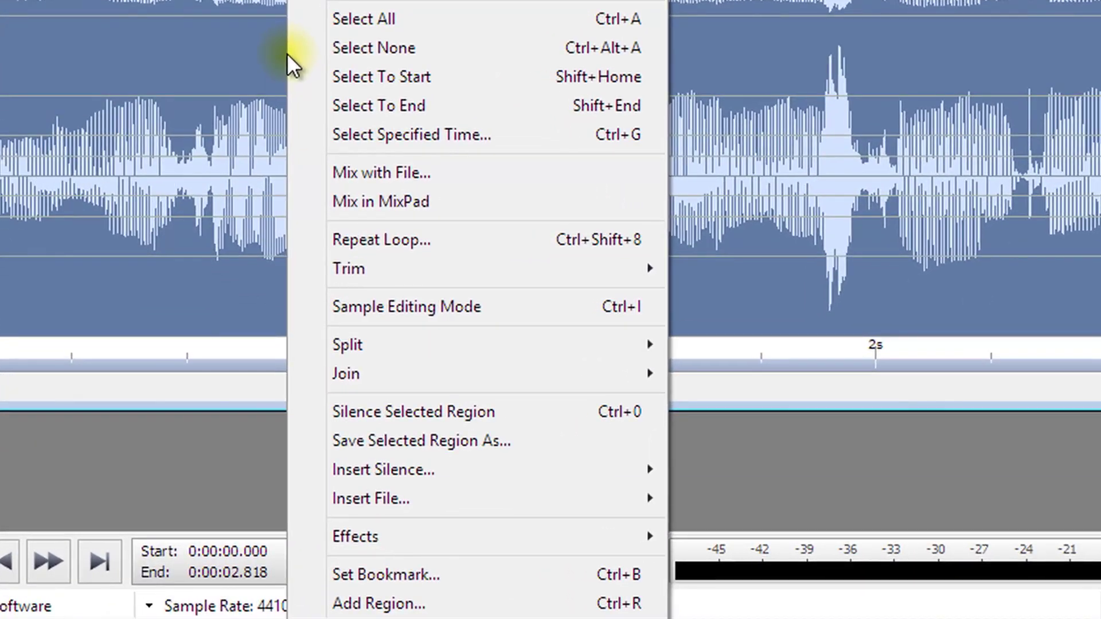
mouse_move(497, 537)
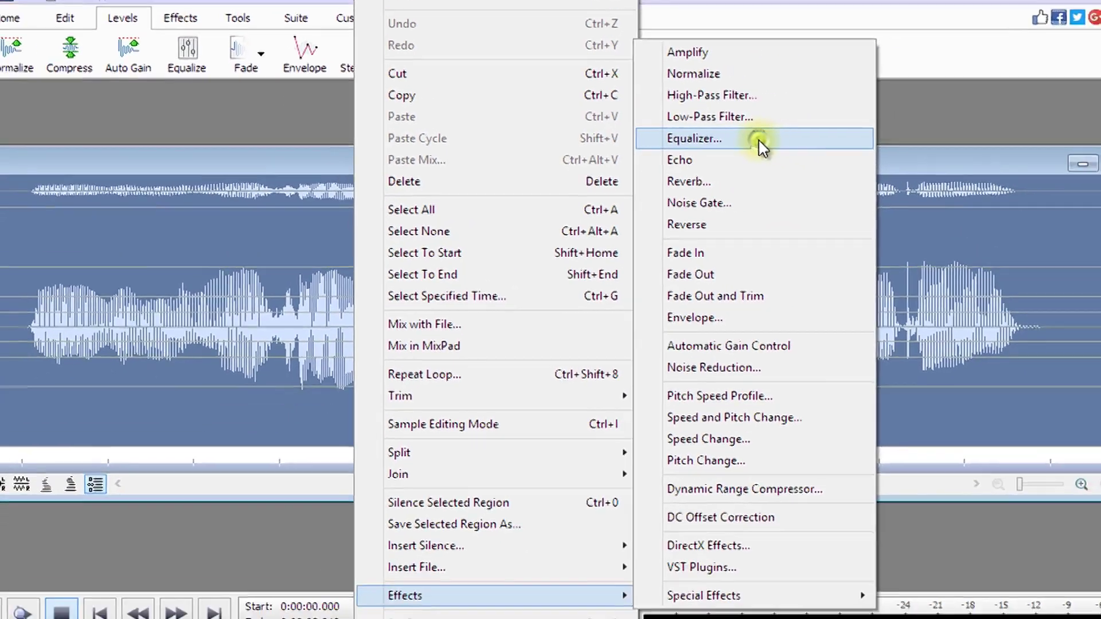
click(759, 139)
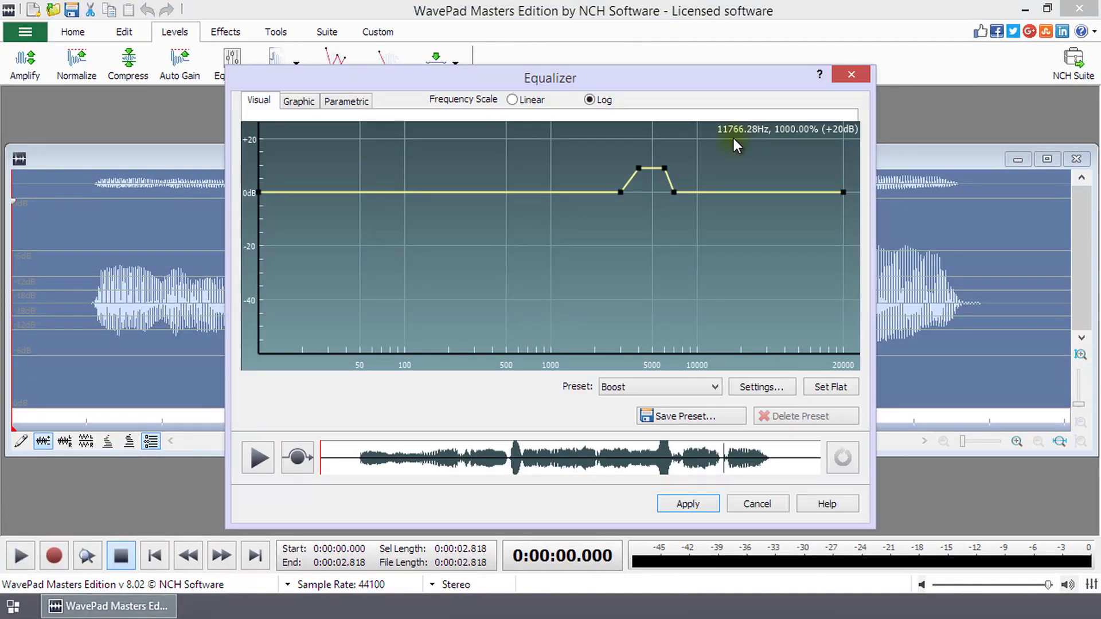
- Browse the presets while keeping Boost, then look at the Graphic and Parametric views
click(710, 387)
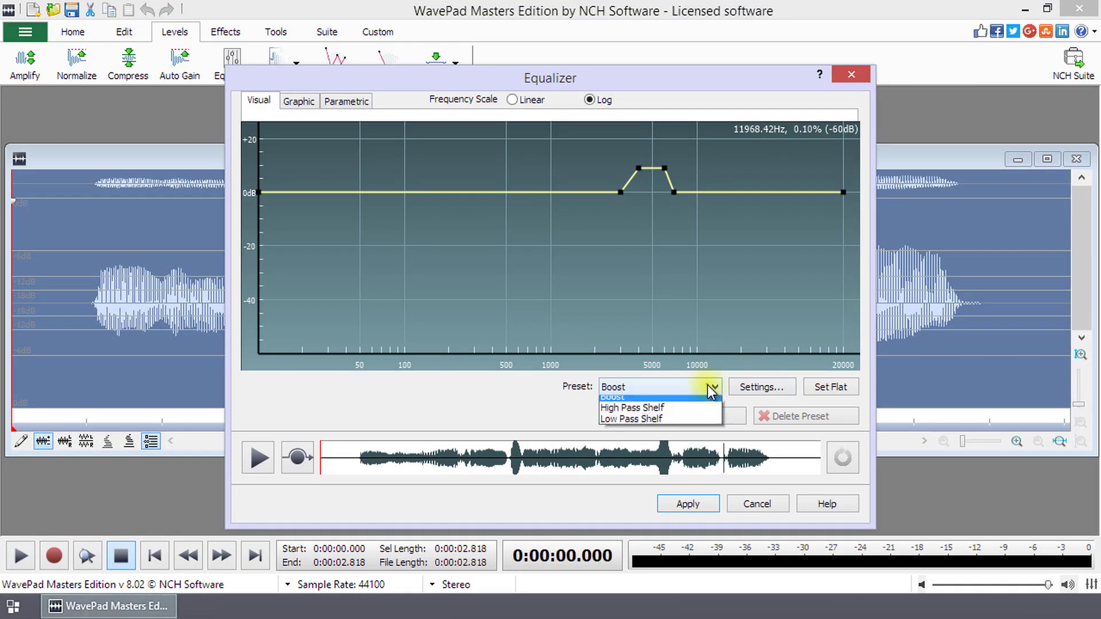
click(267, 102)
click(308, 104)
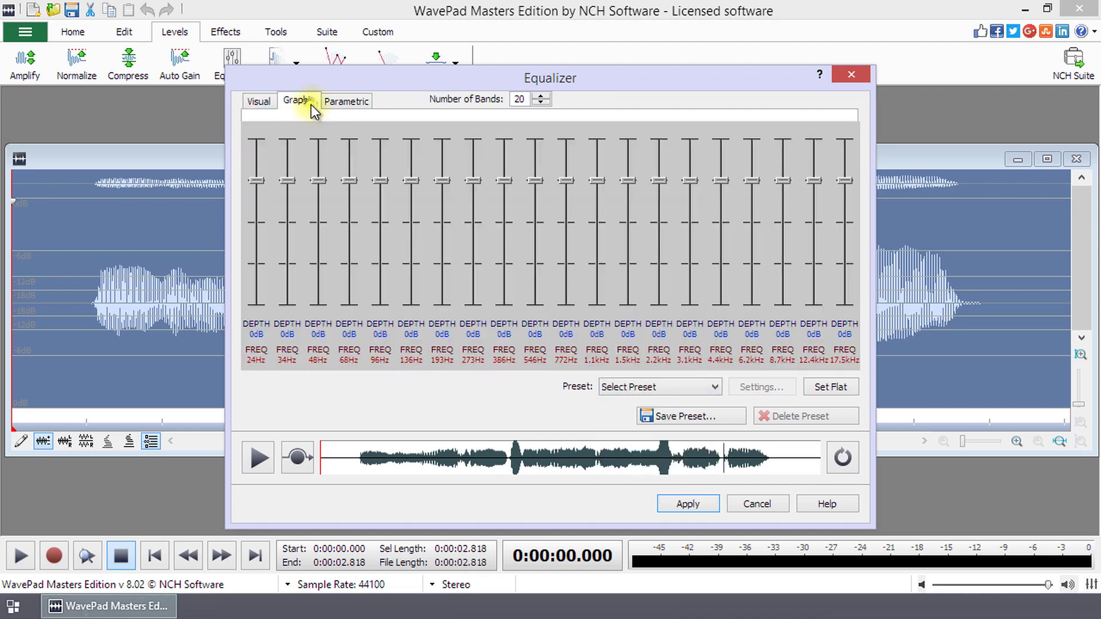
click(360, 105)
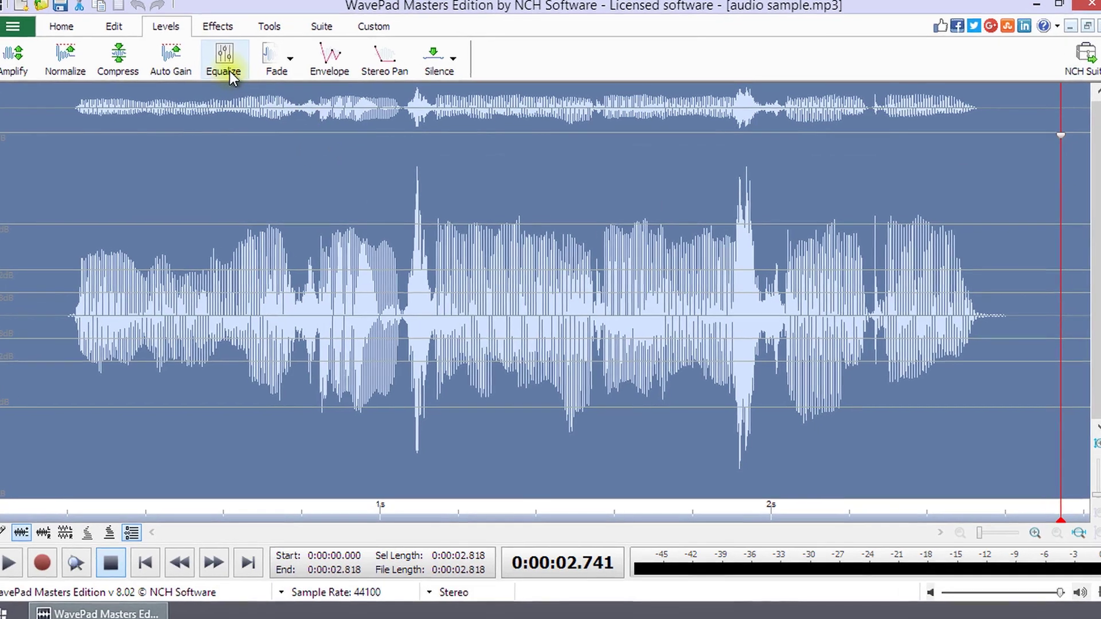
- Reopen the Equalizer on its Visual view and browse the presets without choosing one
click(232, 63)
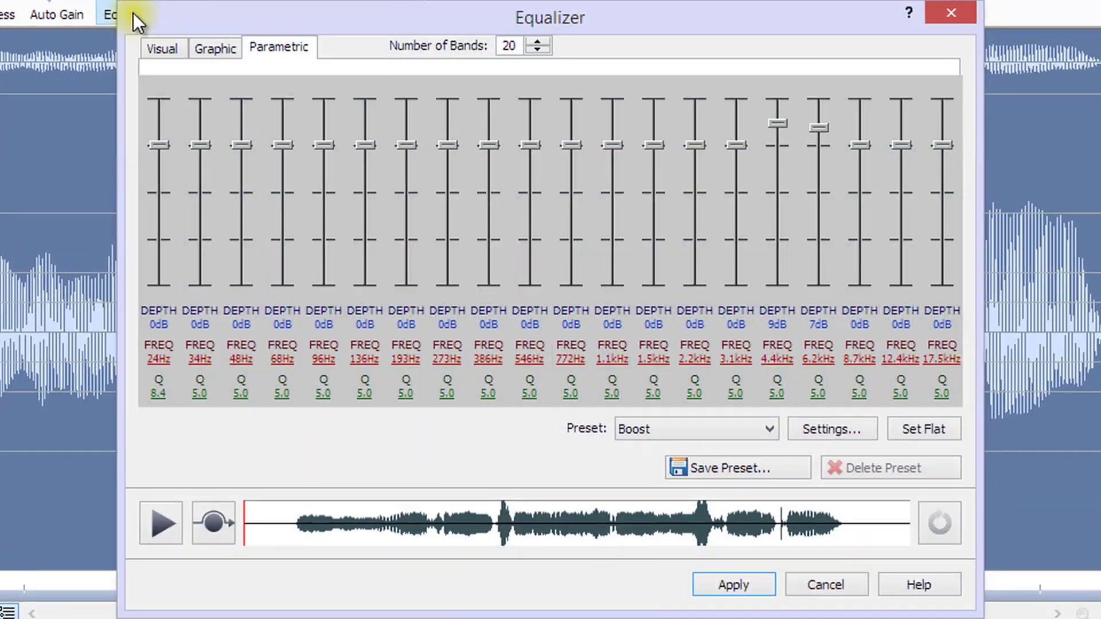
click(162, 45)
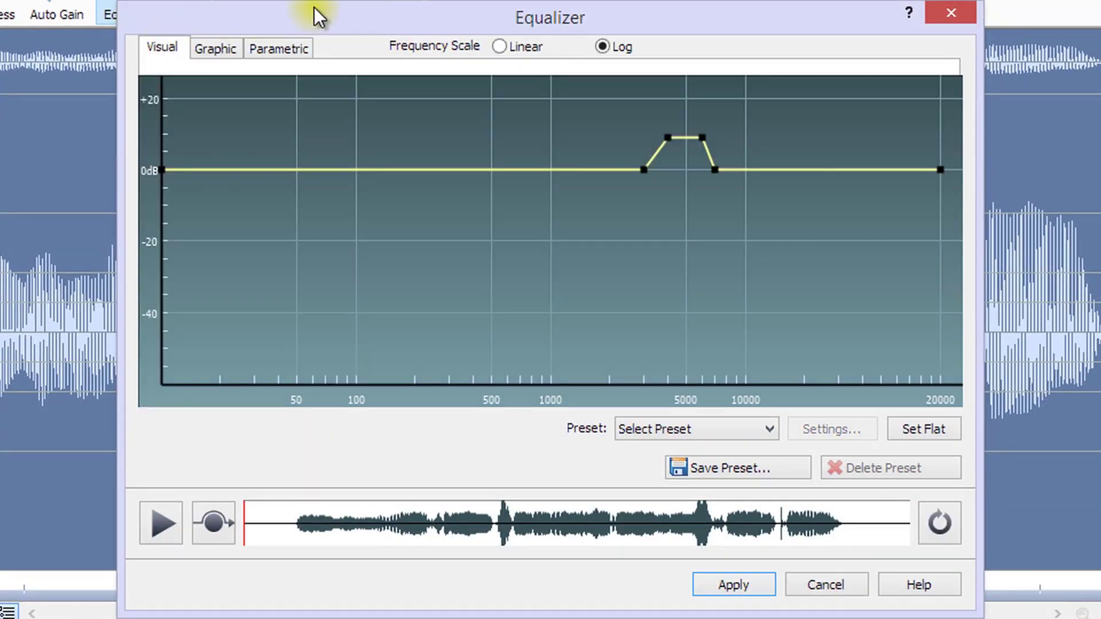
click(768, 438)
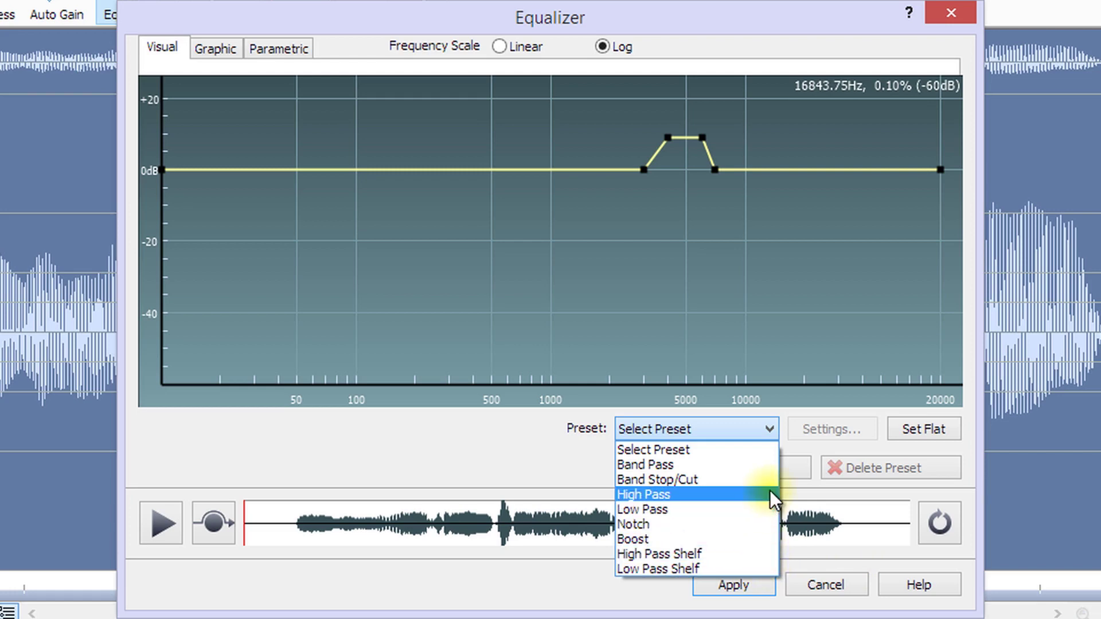
click(812, 431)
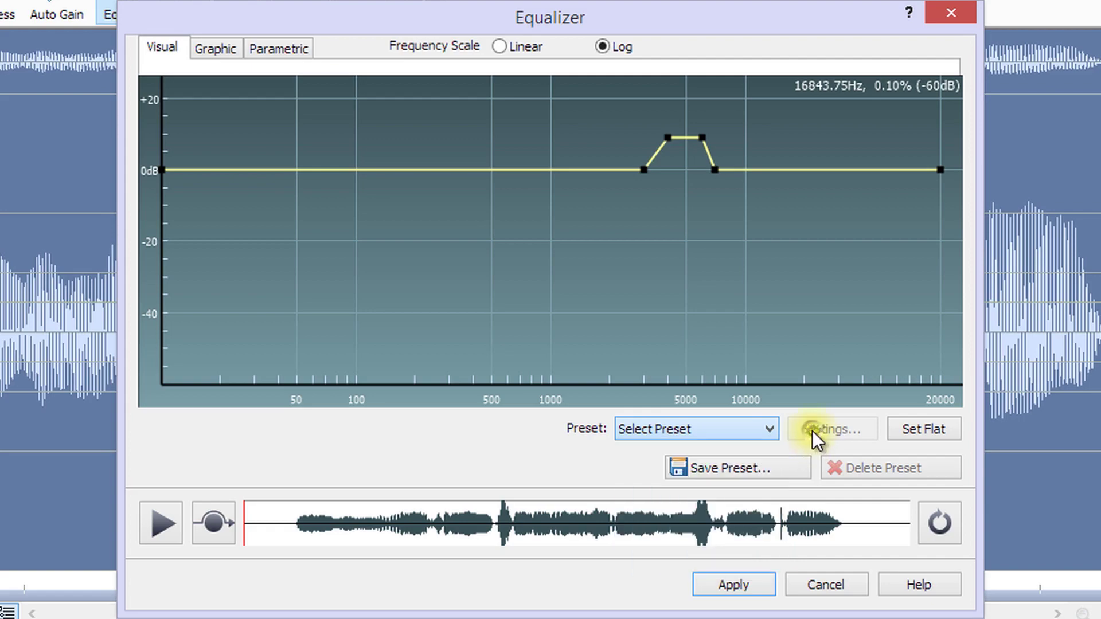
- Read the NCH online help on the Equalizer's Visual, Graphic and Parametric views and filters
click(911, 15)
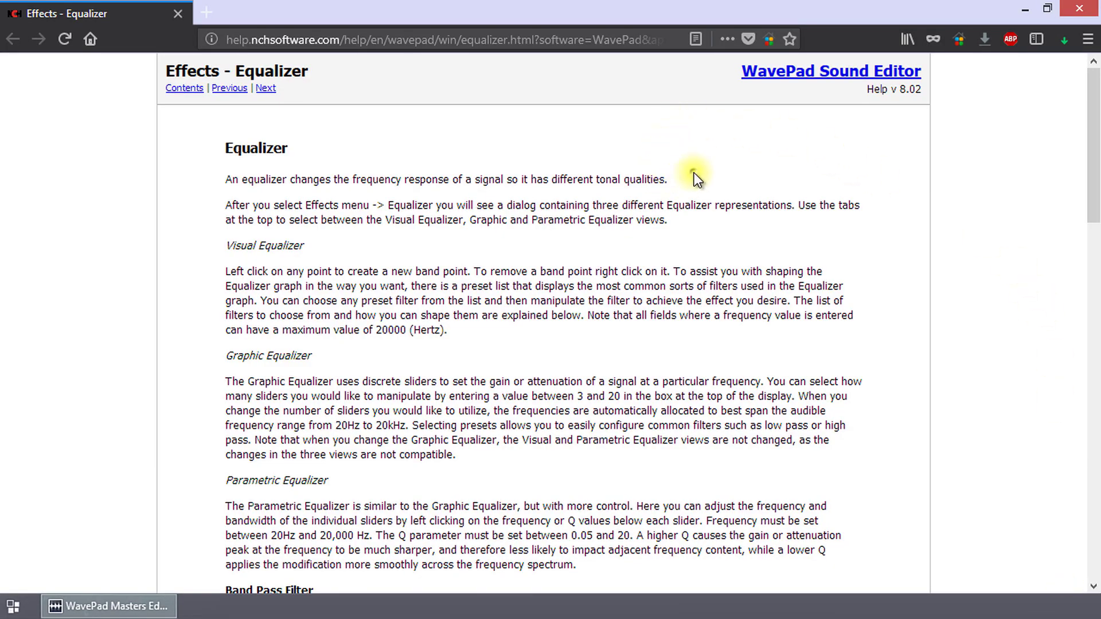
scroll(693, 173, down, 1)
scroll(694, 173, down, 8)
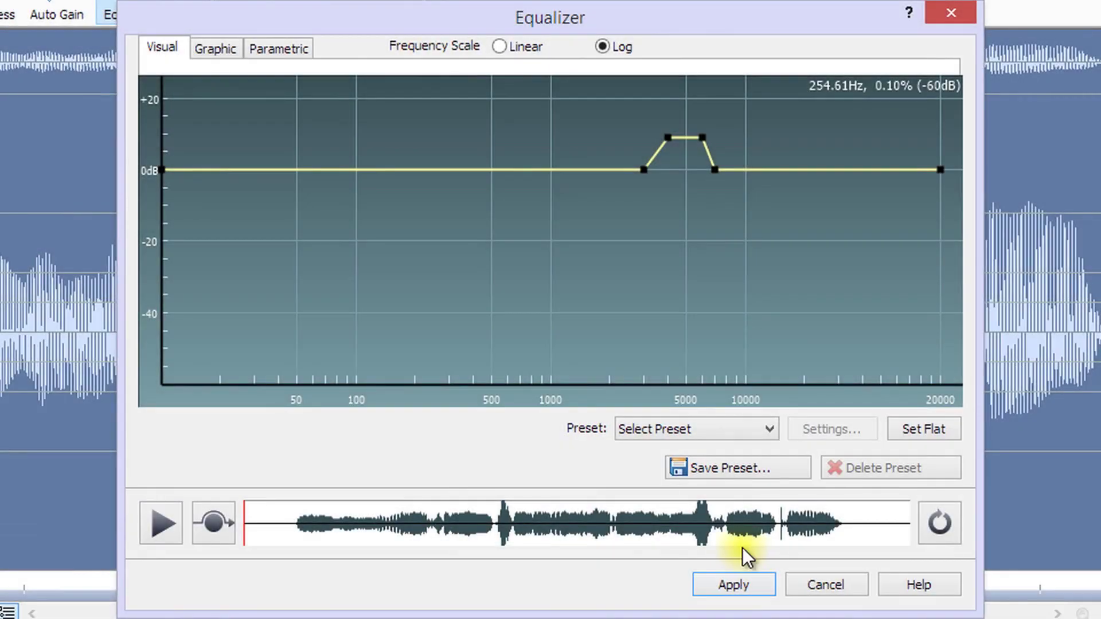
- Choose the Band Pass preset and try a 5000–12000 Hz band, redrawing the curve
click(718, 428)
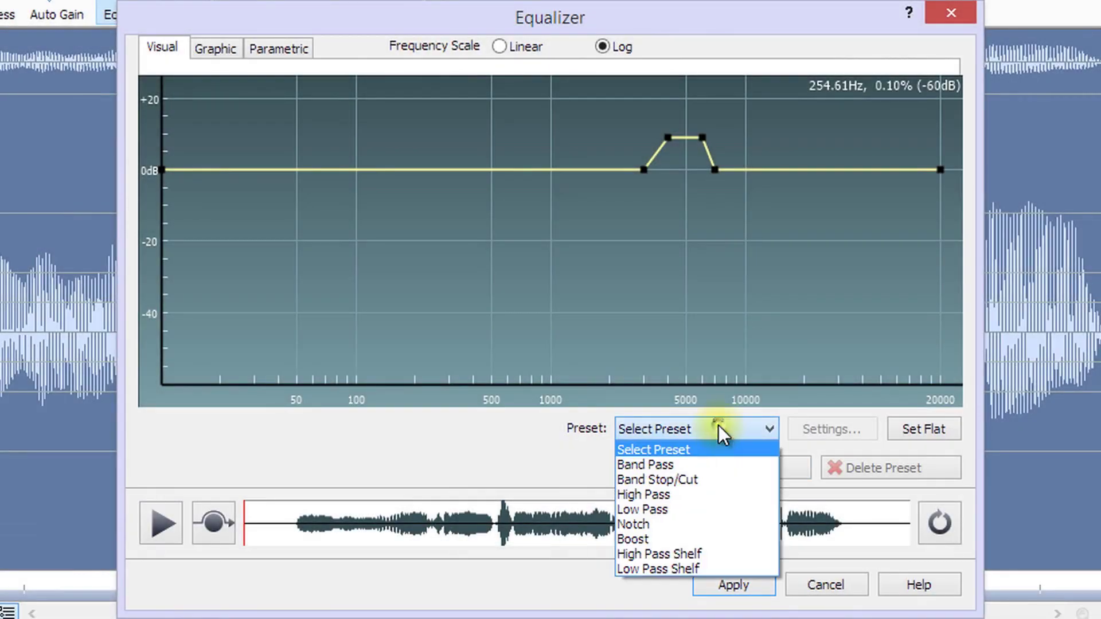
click(707, 462)
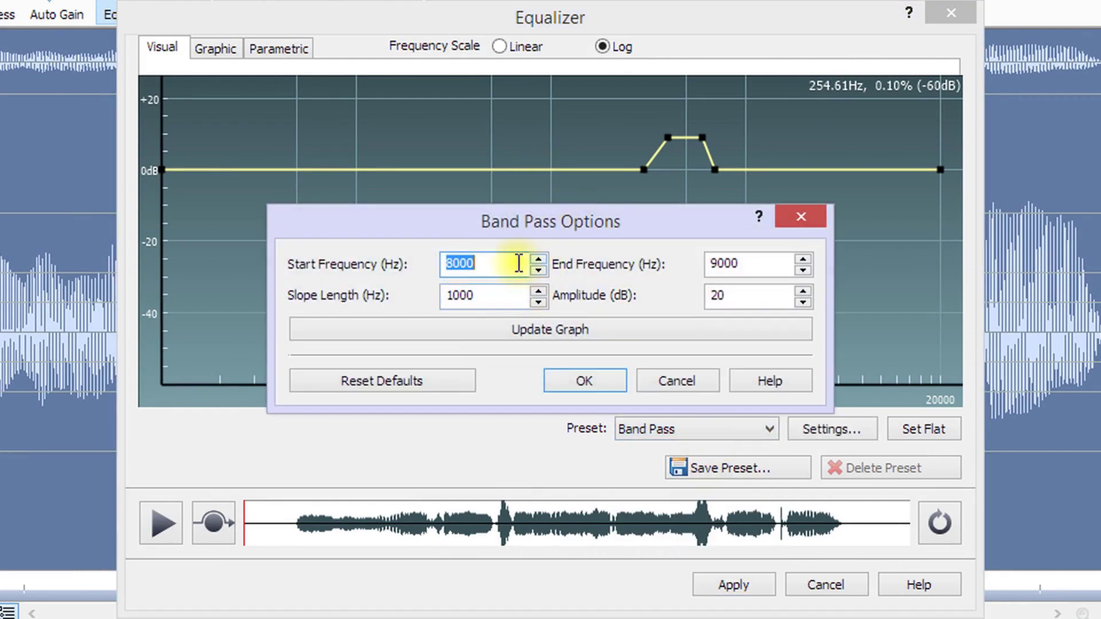
text(5000)
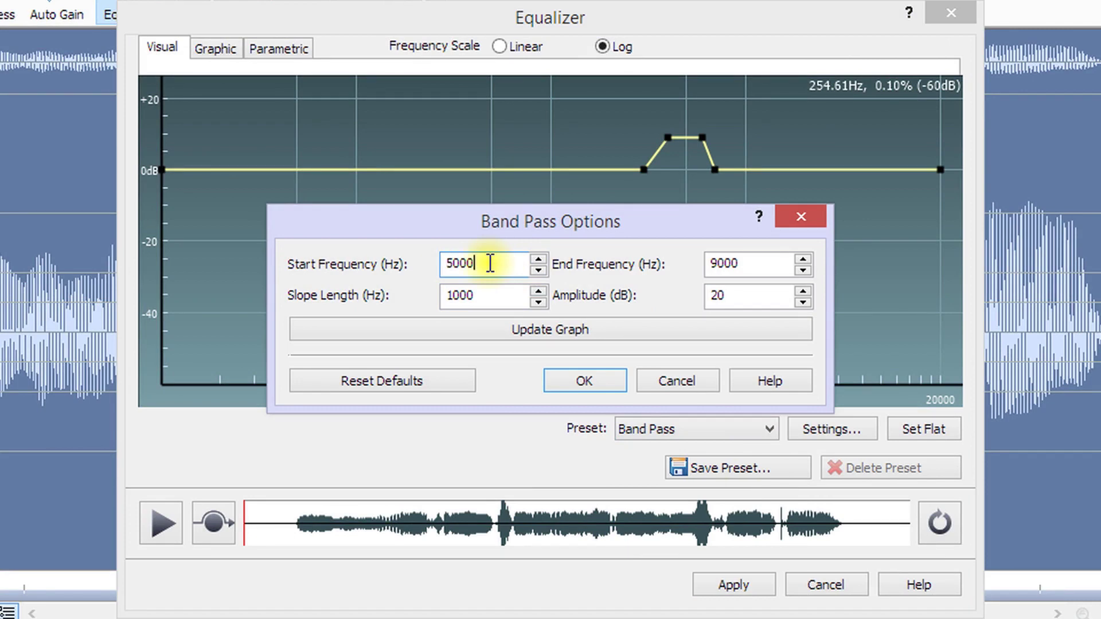
double_click(745, 263)
text(12000)
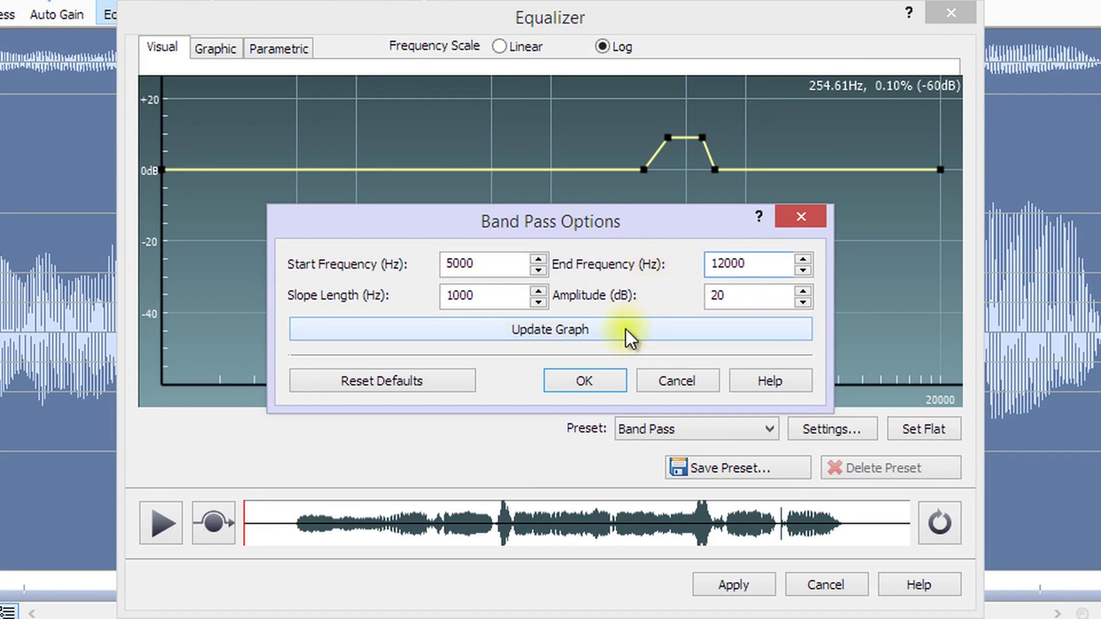
click(625, 329)
drag(647, 227, 649, 296)
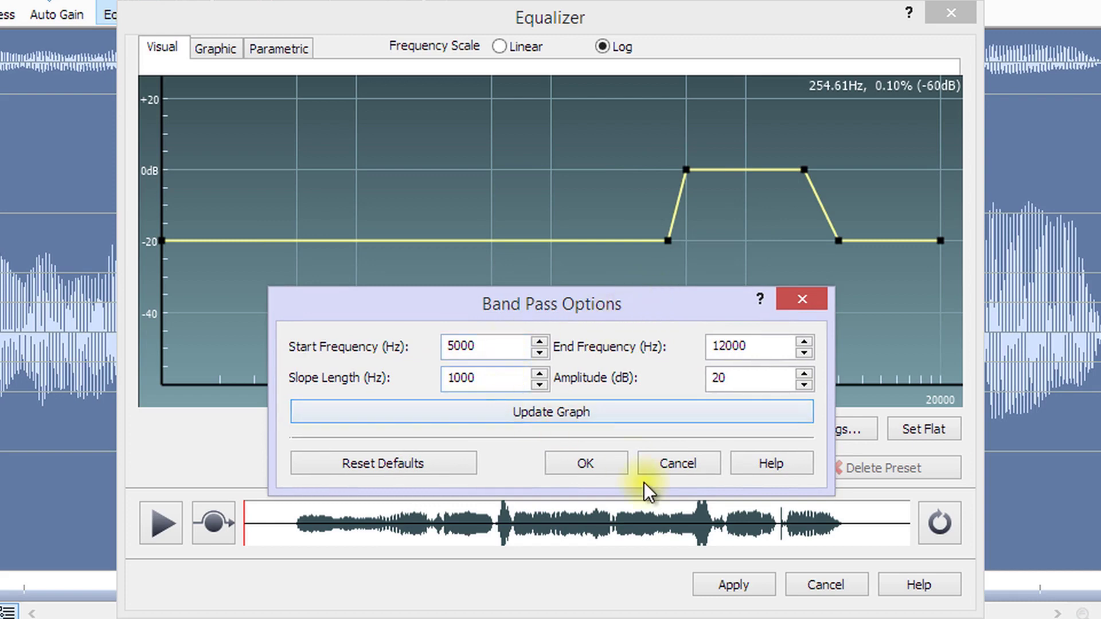
- Restore the band pass defaults, then set 5000 to 17000 Hz, update the graph and confirm
click(443, 463)
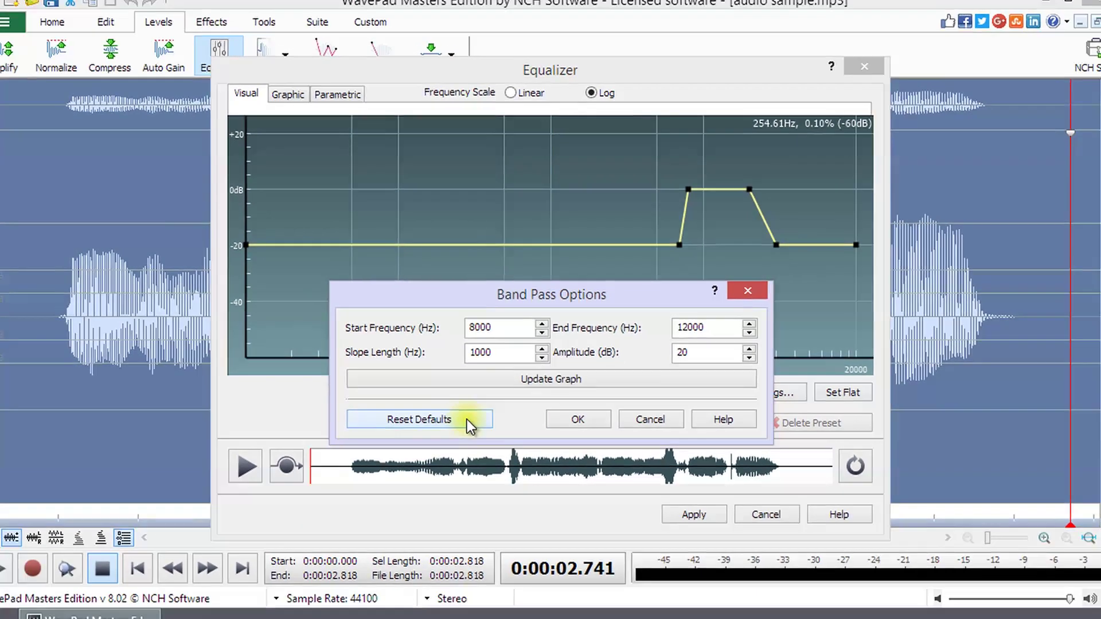
double_click(489, 346)
text(5000)
key(Tab)
text(17000)
click(619, 373)
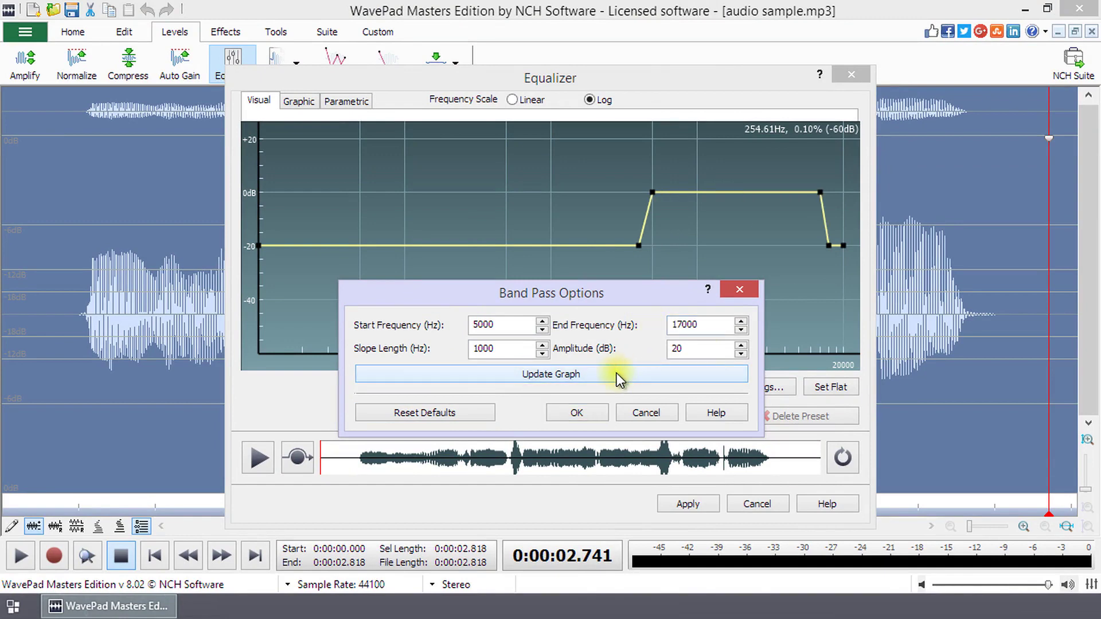
click(594, 408)
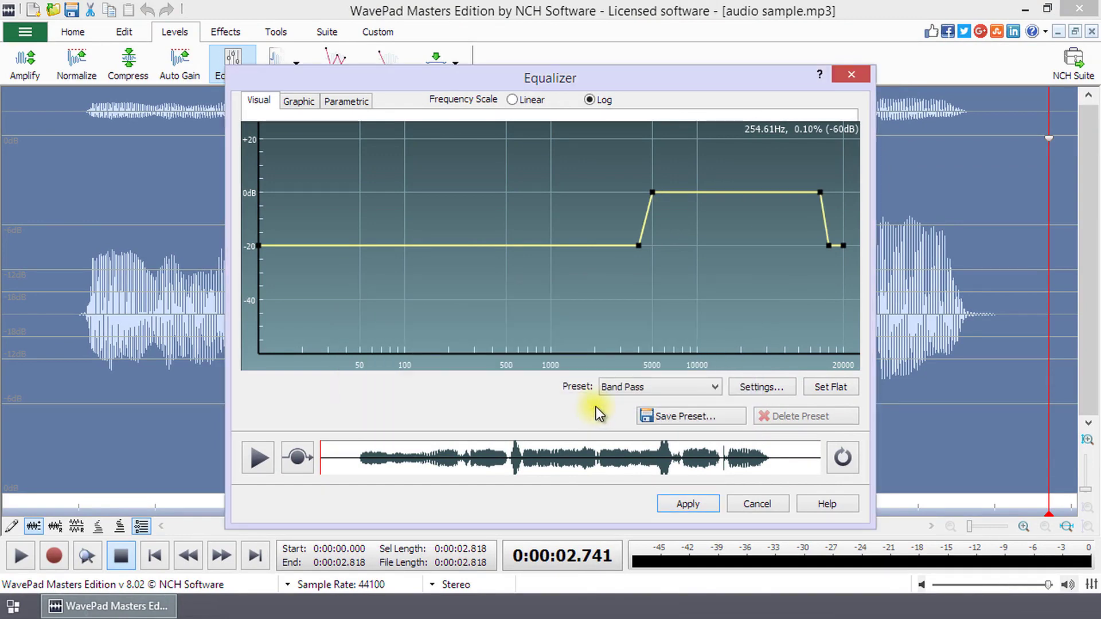
- Drag curve points to ~11.6 kHz, ~-14 dB near 4 kHz and ~12 kHz, then remove the 12 kHz 0 dB point
click(752, 387)
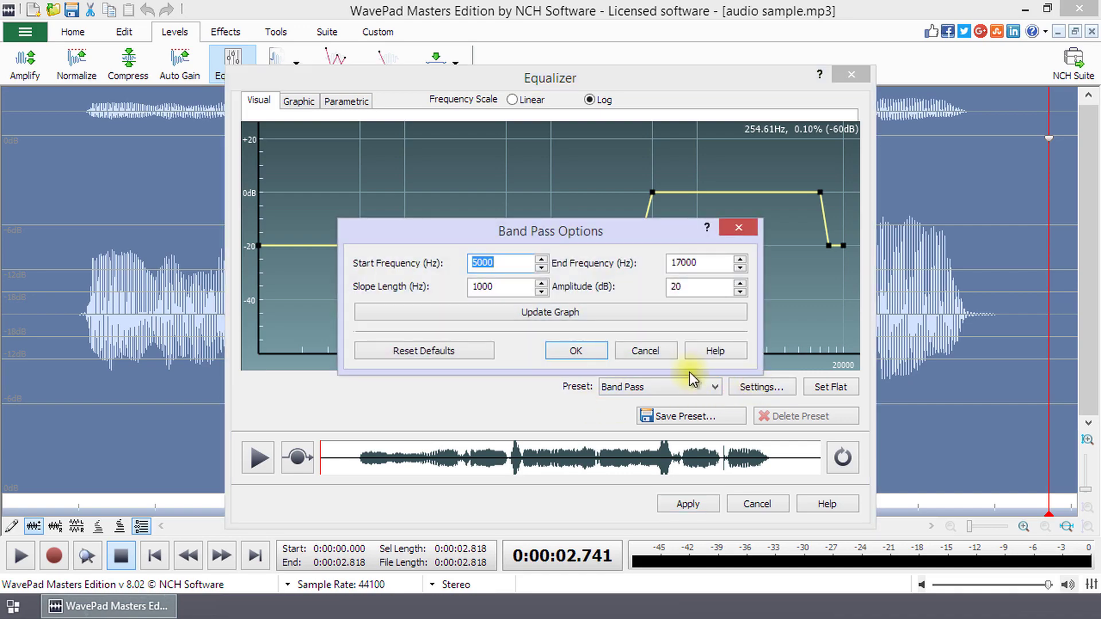
click(645, 351)
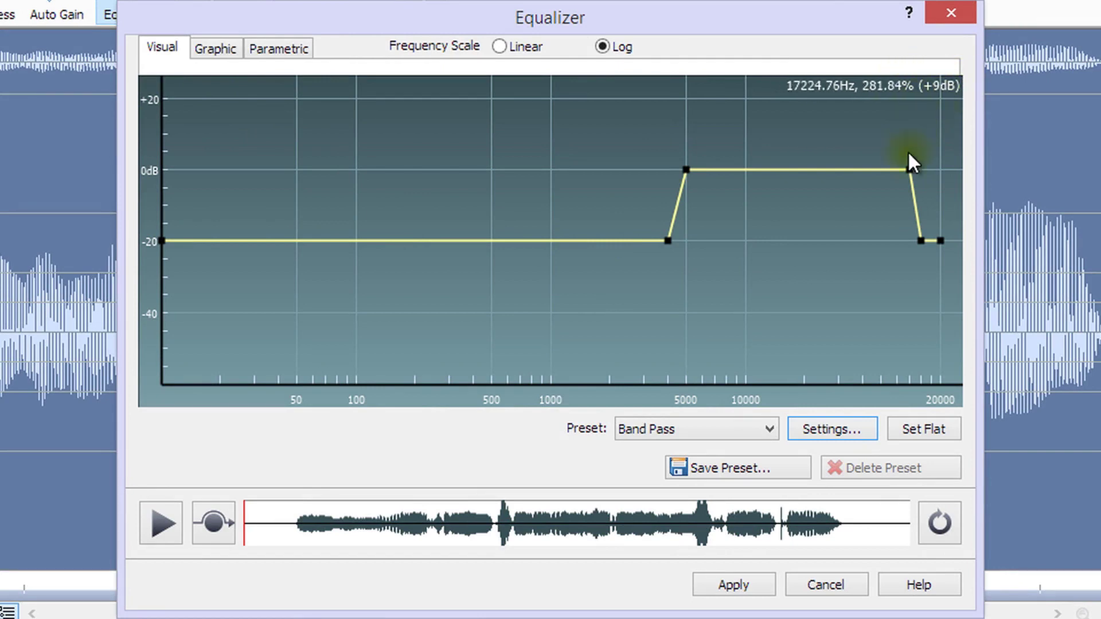
click(908, 170)
drag(908, 170, 785, 168)
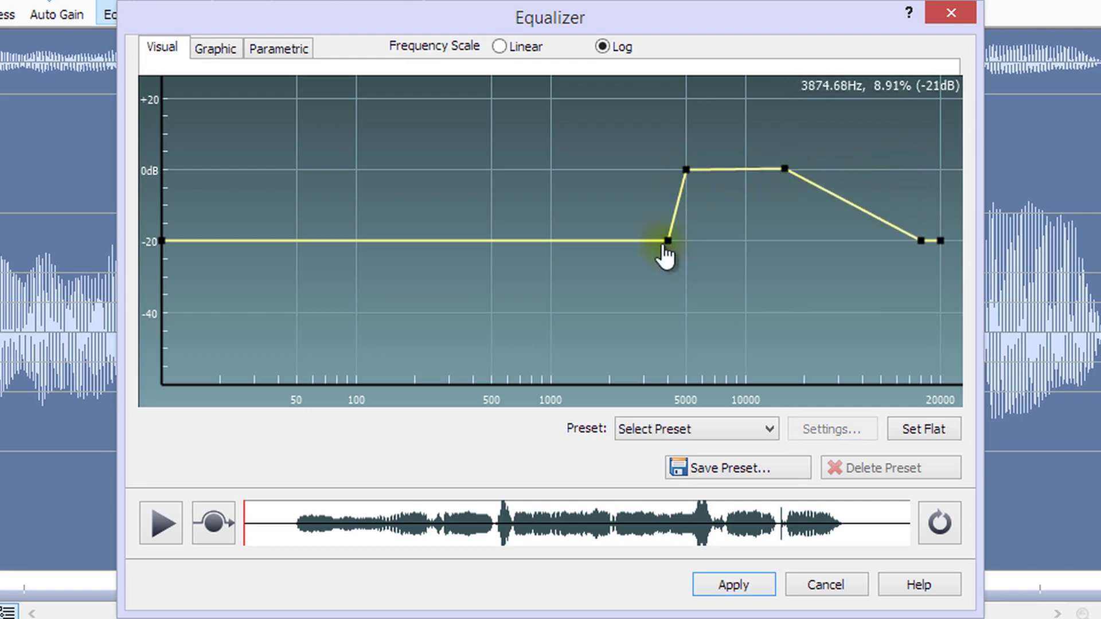
drag(666, 241, 660, 223)
drag(920, 241, 801, 242)
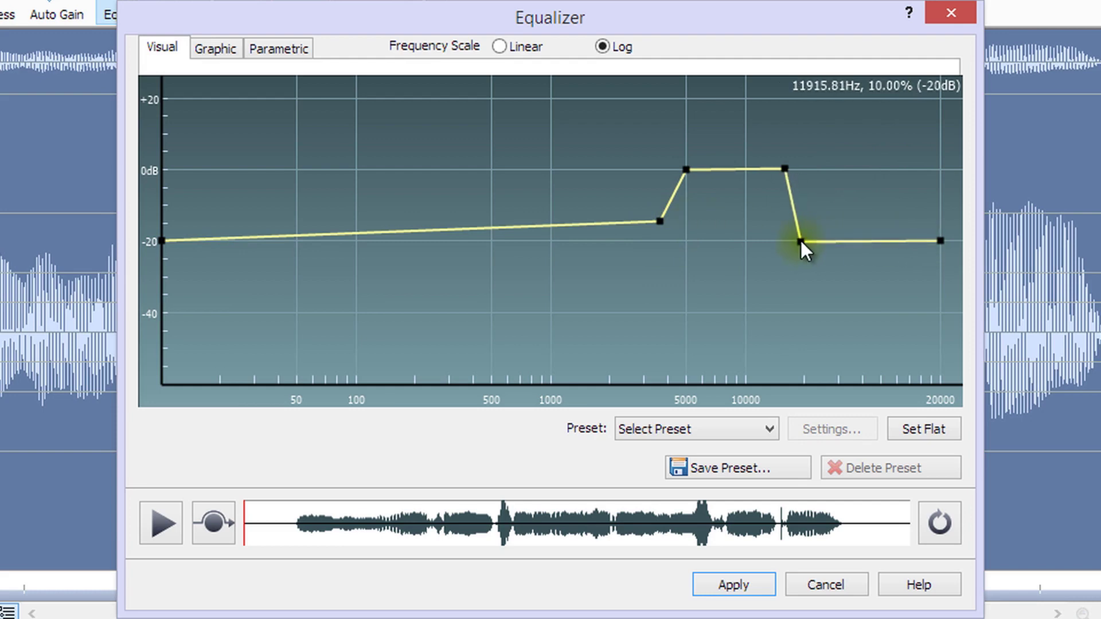
click(783, 170)
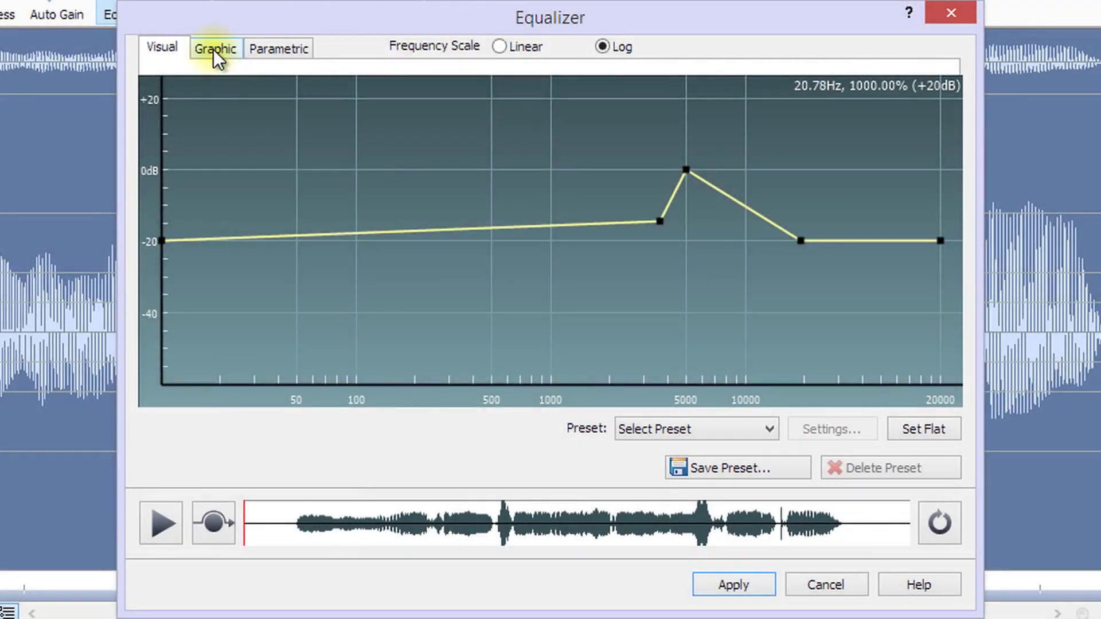
- Switch to the Graphic view and set the Number of Bands to 5
click(215, 49)
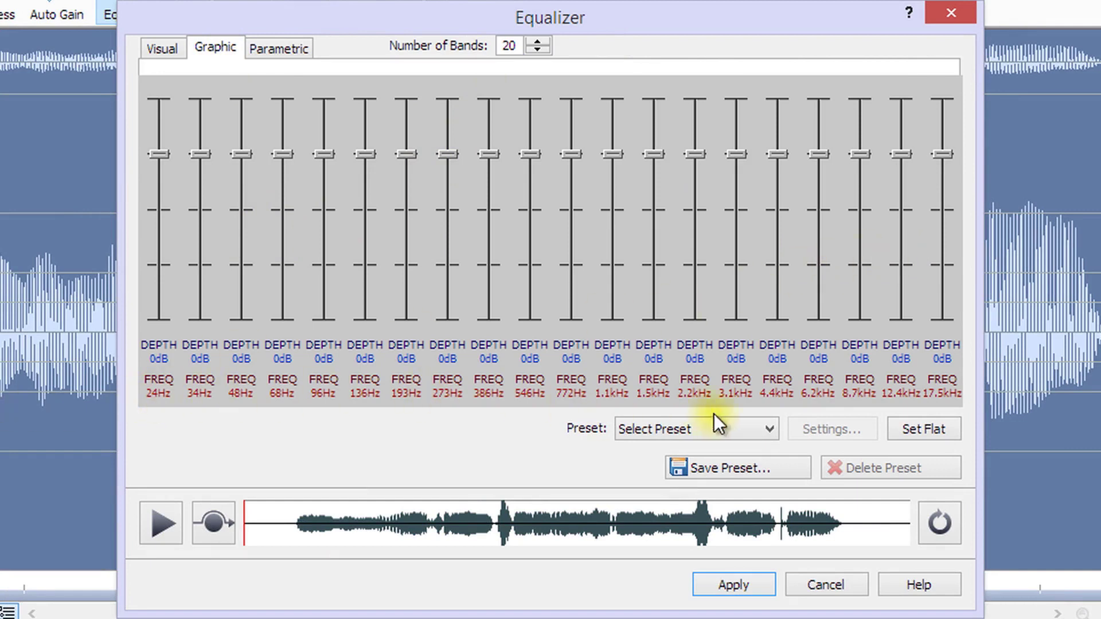
double_click(508, 46)
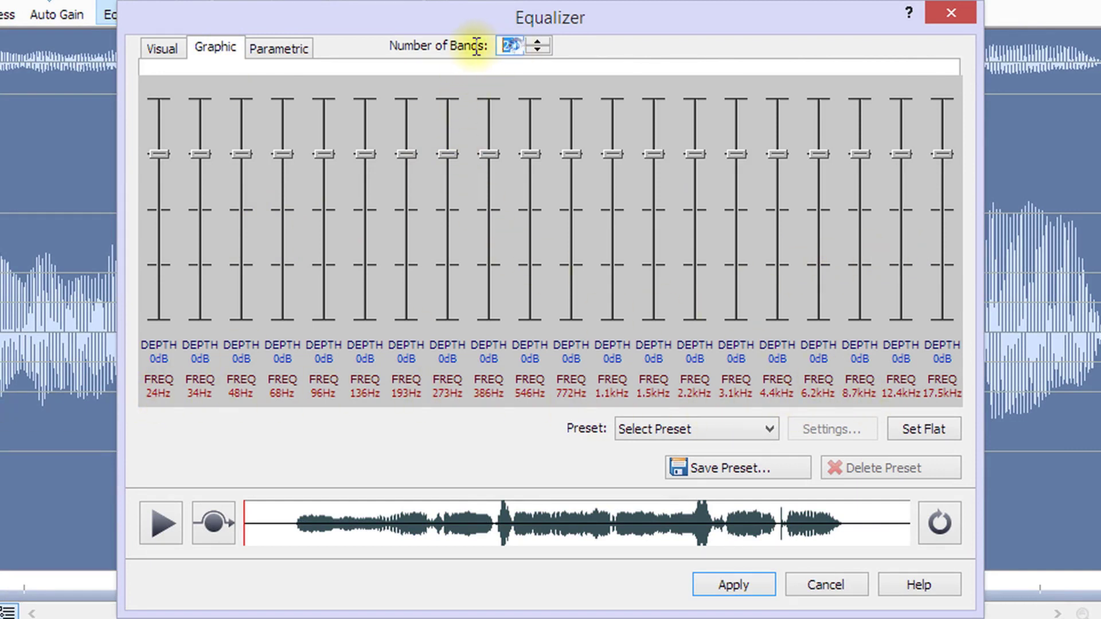
text(5)
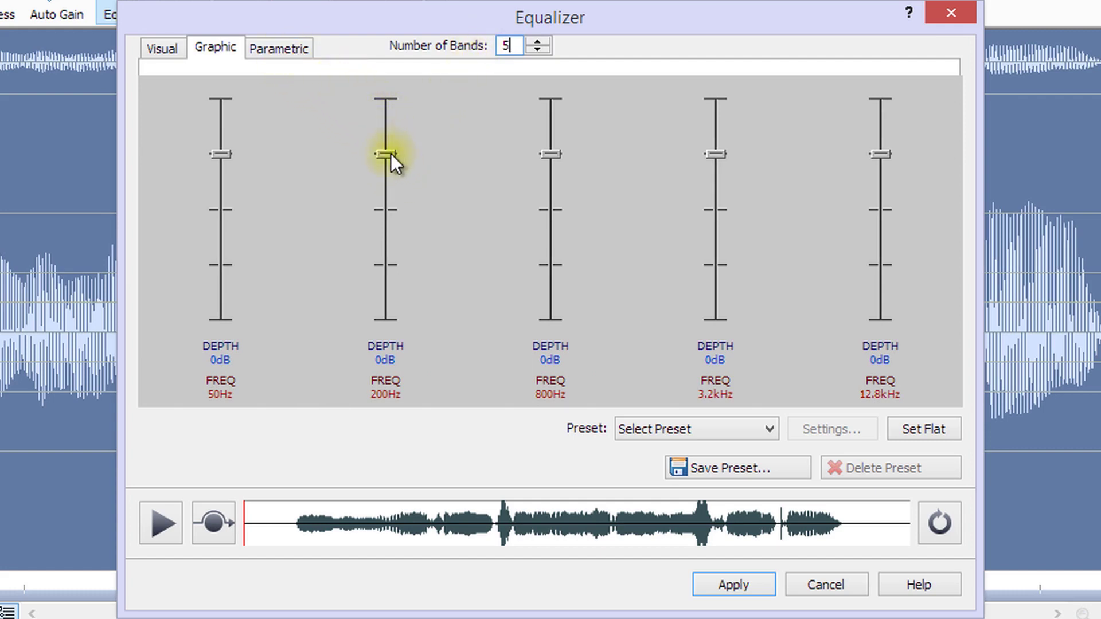
- Set the 200Hz band to -20 dB, 800Hz to 9 dB and 12.8kHz to 8 dB
drag(390, 154, 387, 212)
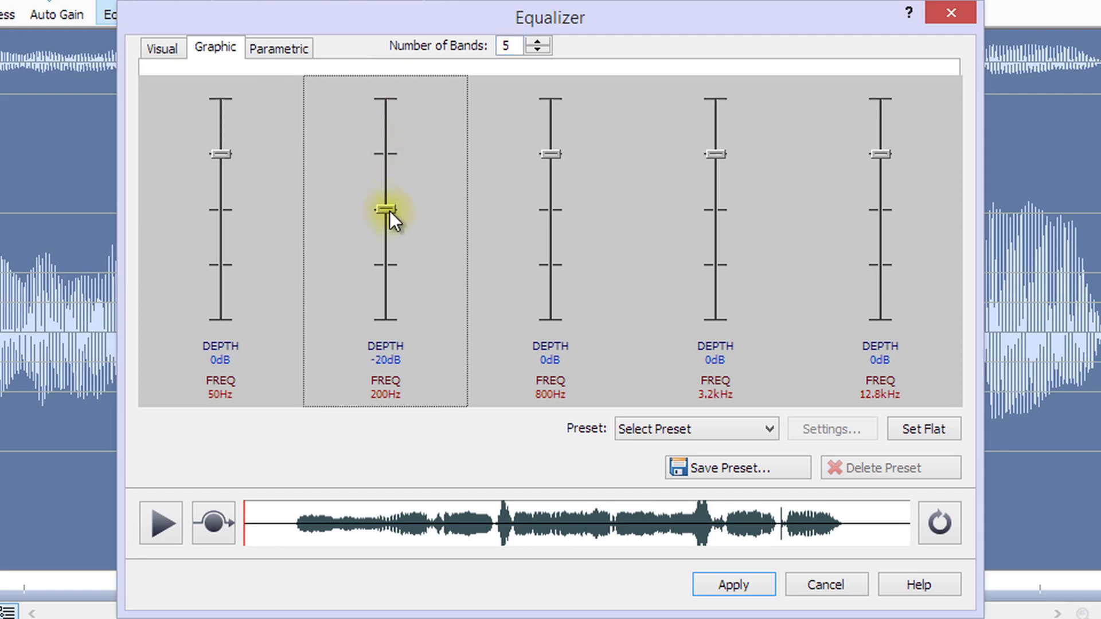
drag(544, 159, 556, 133)
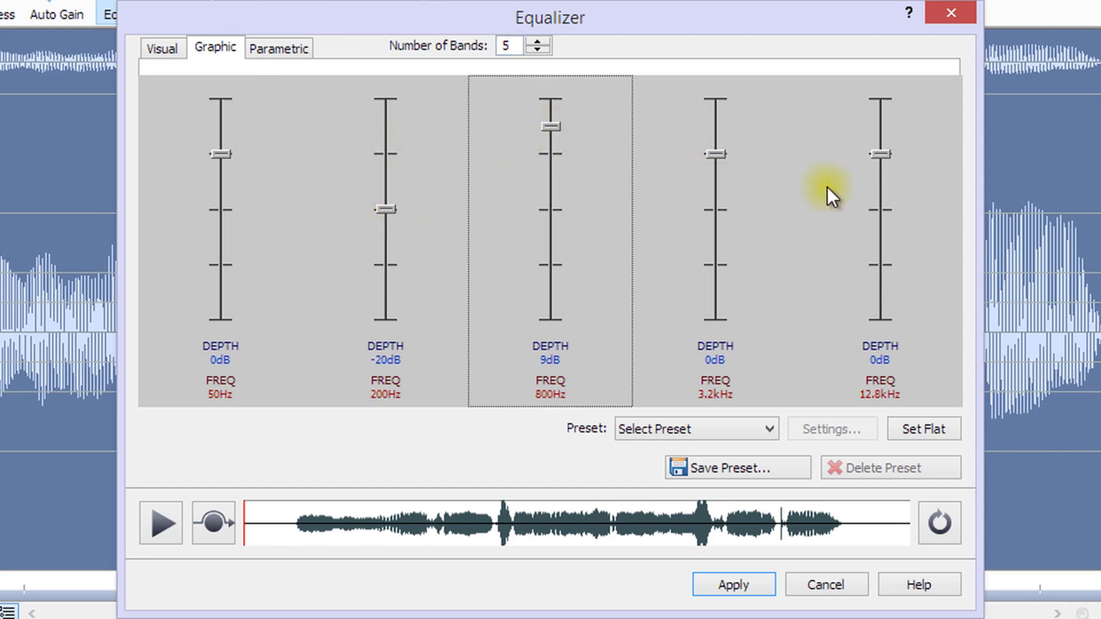
drag(883, 152, 883, 131)
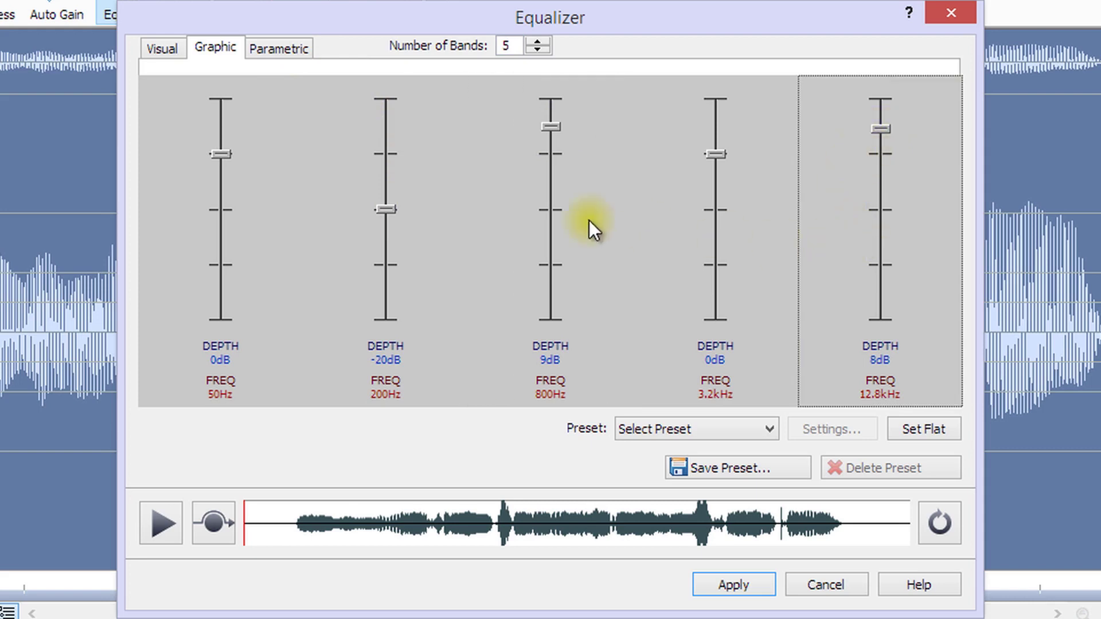
- Compare the result in the Visual and Parametric views, then return to the Graphic view
click(215, 47)
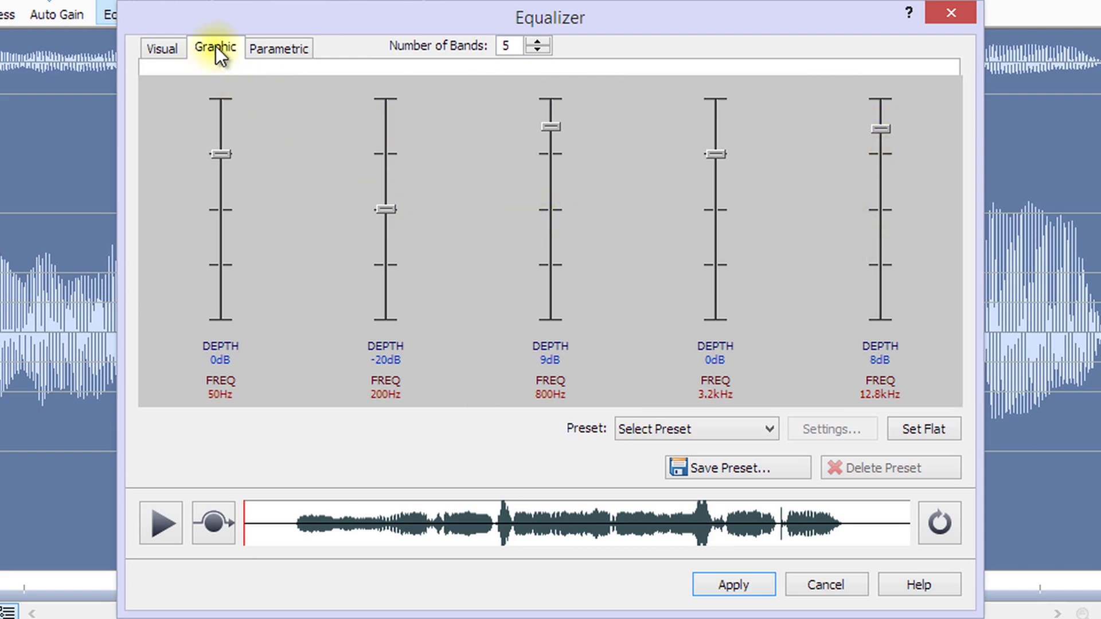
click(169, 49)
click(294, 47)
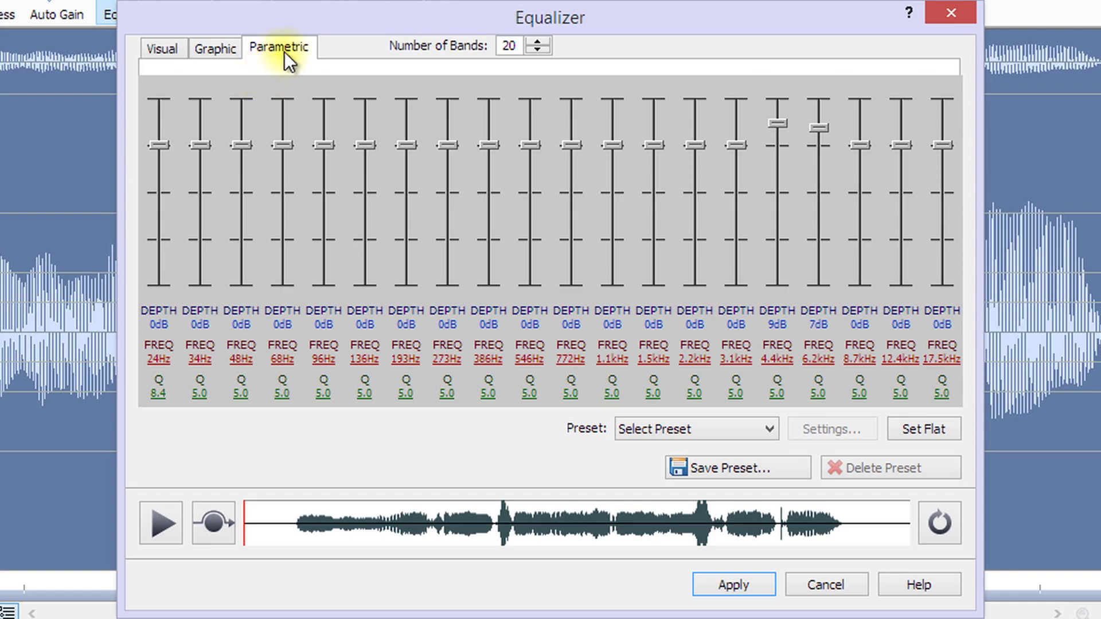
click(218, 48)
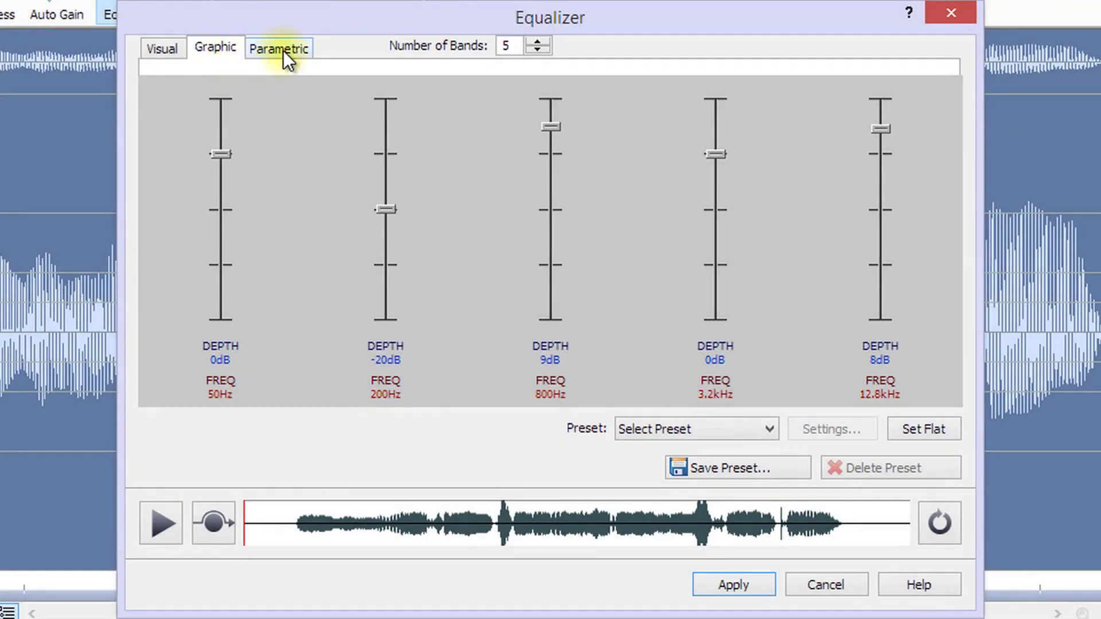
- Reduce the Parametric view to 3 bands and set the first band's frequency to 1.8 kHz
click(284, 51)
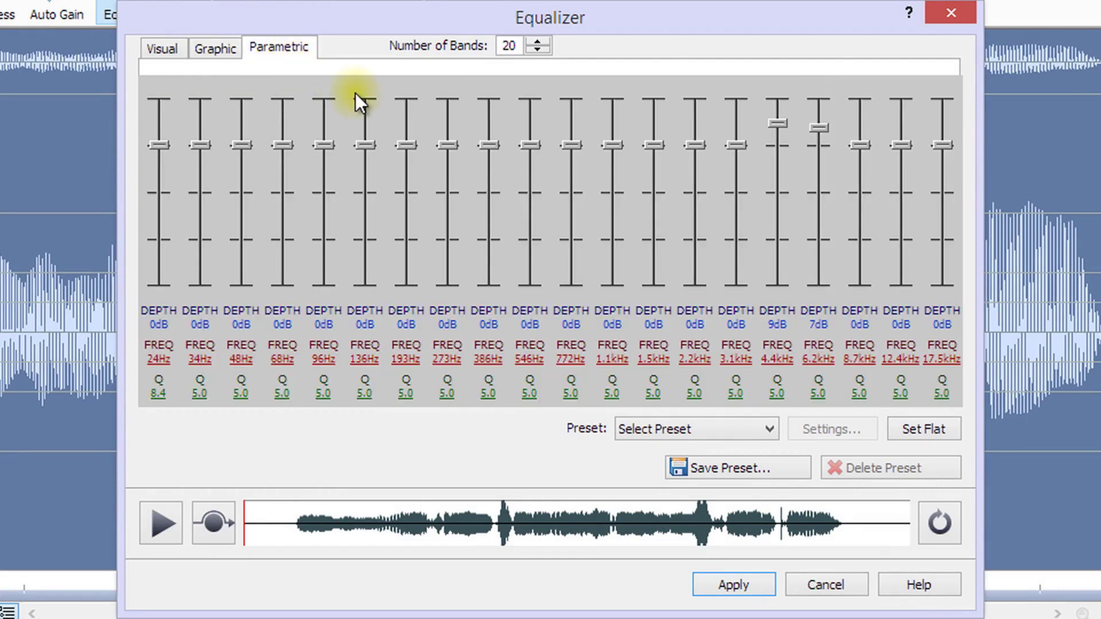
double_click(522, 46)
text(3)
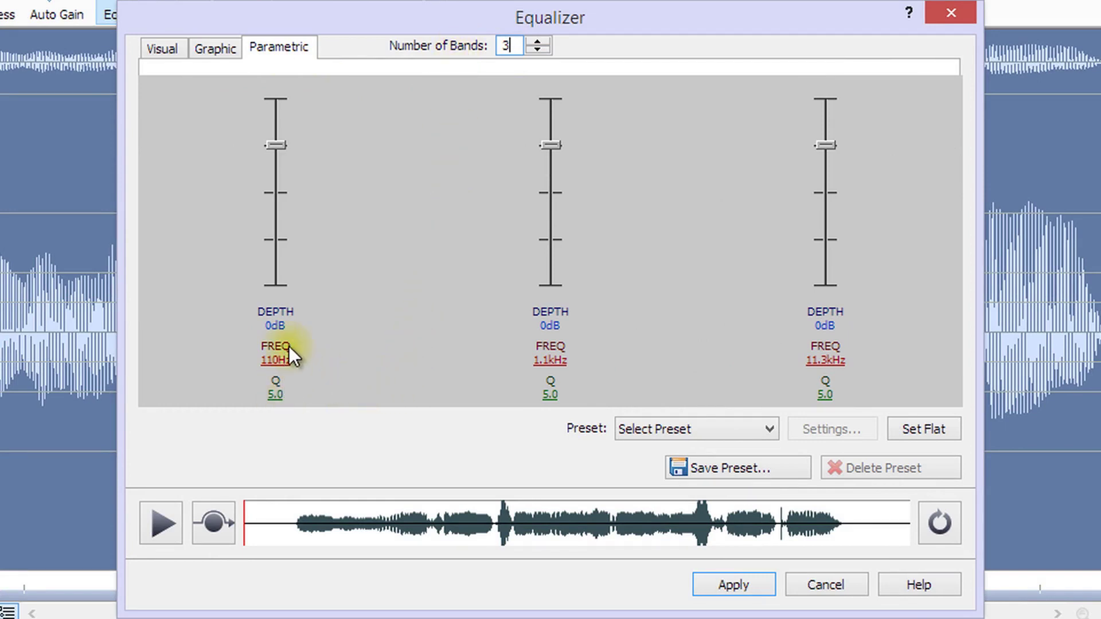
drag(290, 338, 270, 404)
click(277, 360)
drag(658, 301, 669, 300)
click(522, 346)
- Set the first band's Q to 12.2, then lower it to 4.2
click(272, 396)
drag(677, 306, 701, 302)
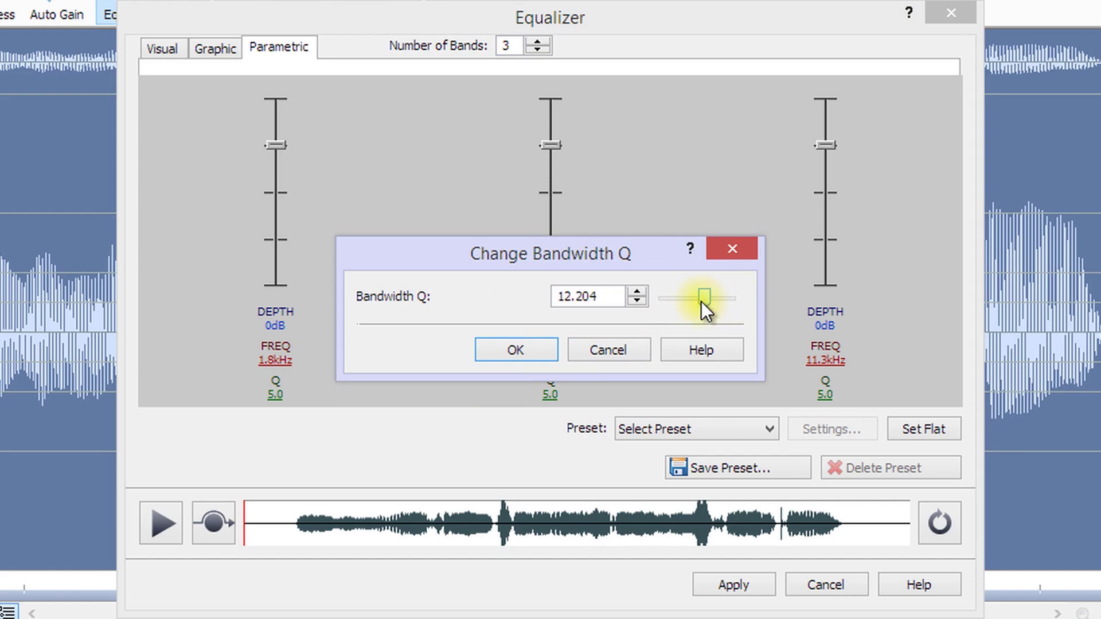
click(511, 349)
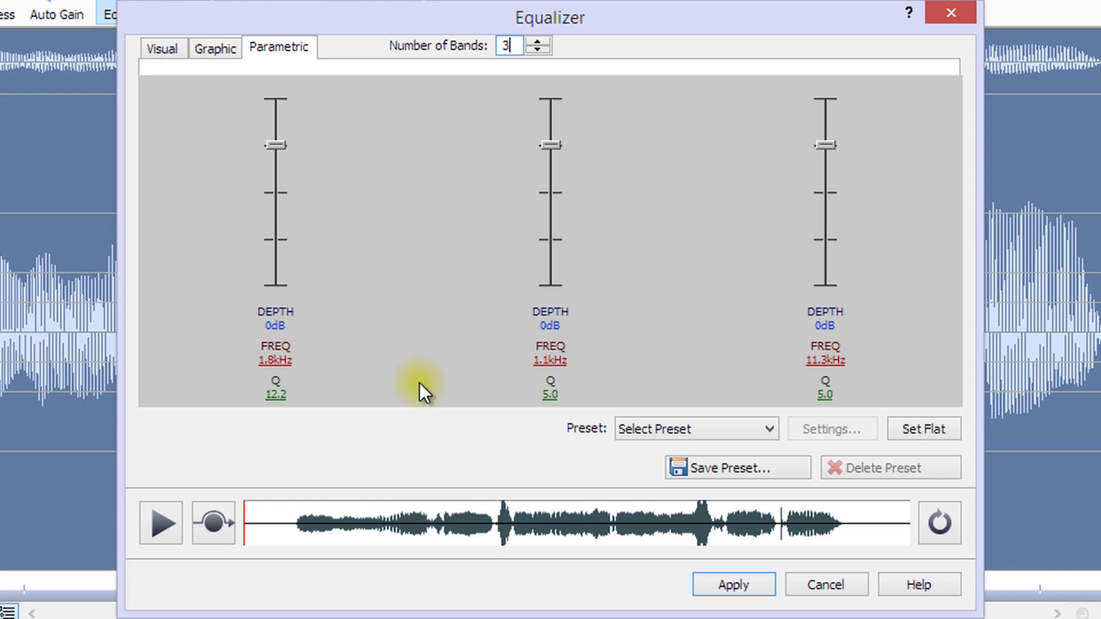
click(280, 396)
drag(697, 298, 677, 302)
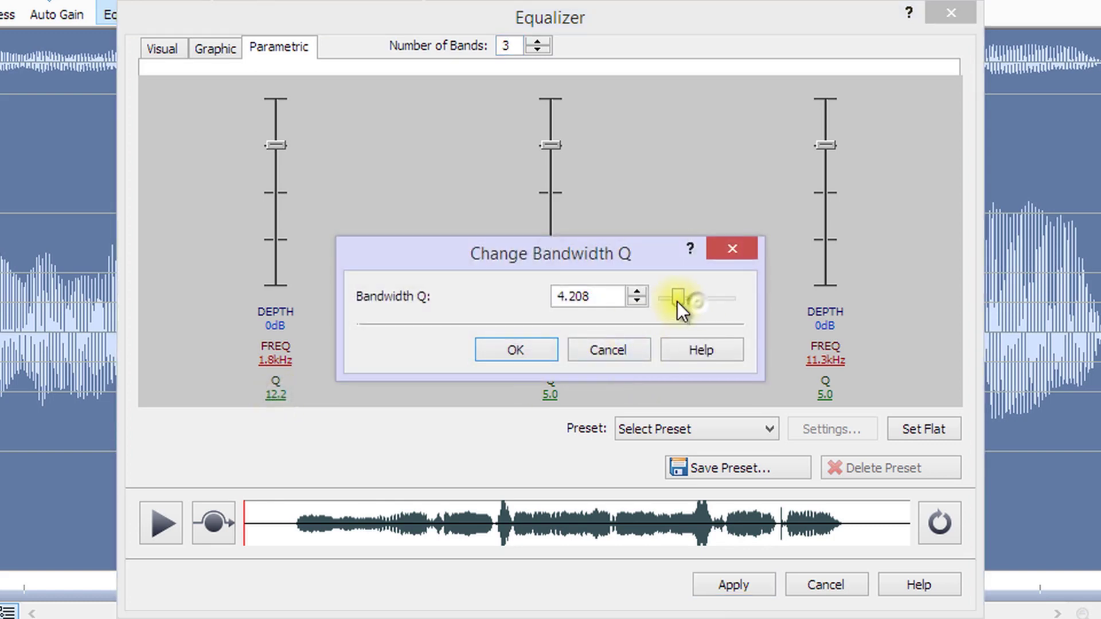
click(524, 350)
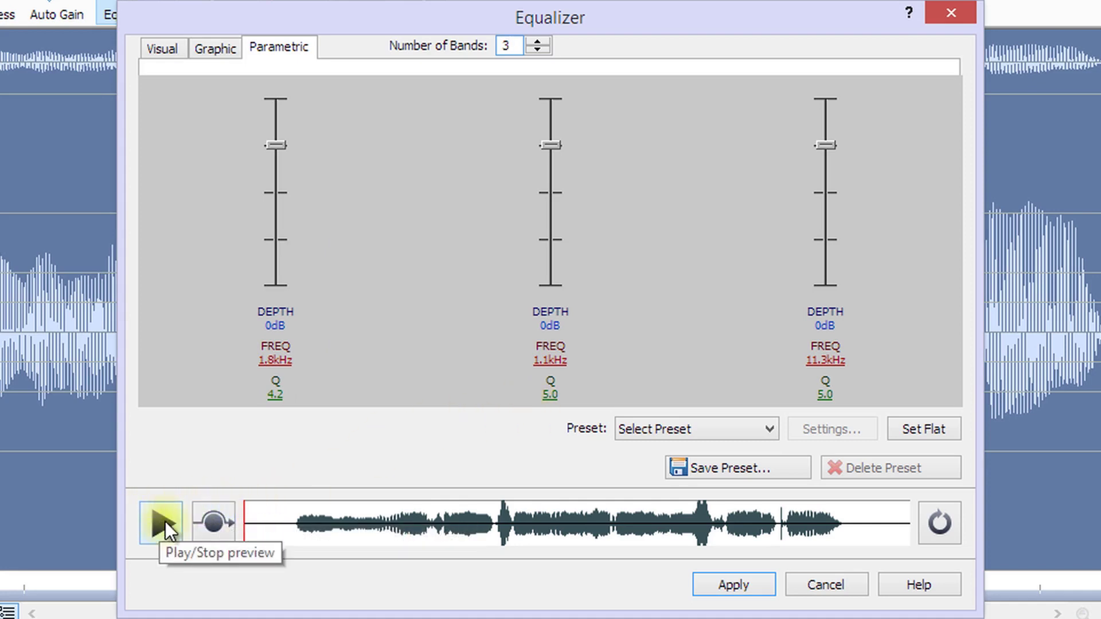
click(945, 521)
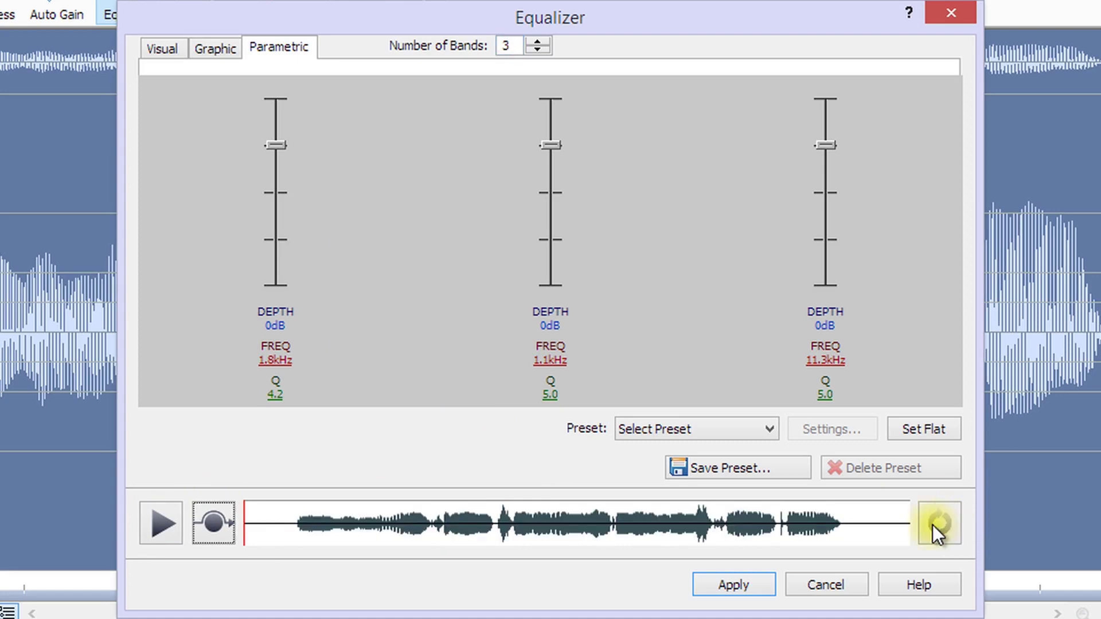
click(173, 521)
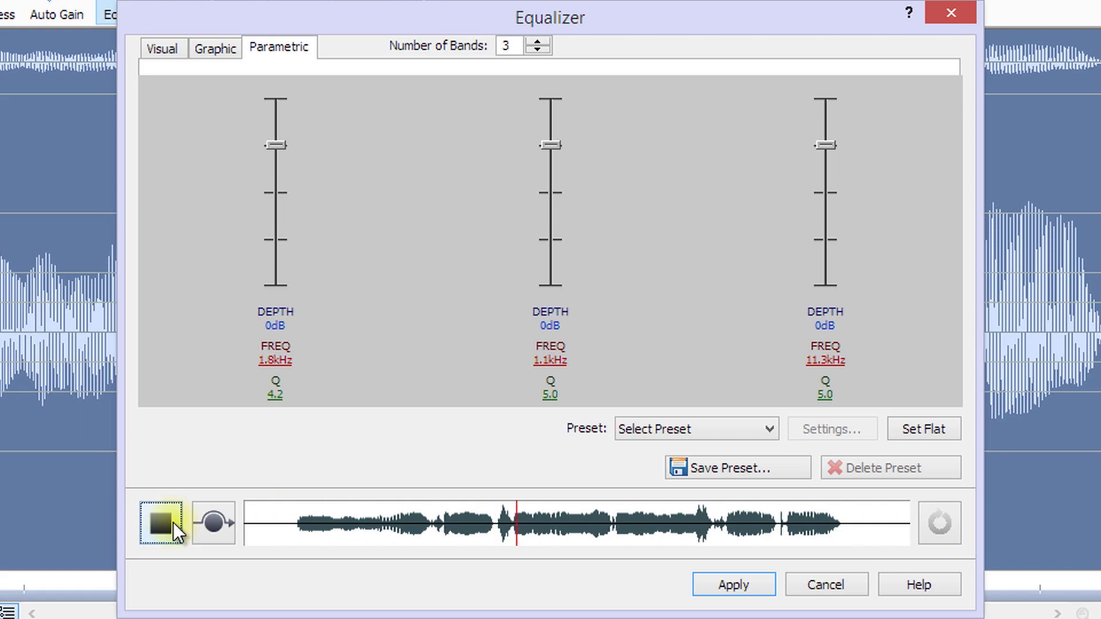
click(173, 522)
click(174, 522)
click(211, 521)
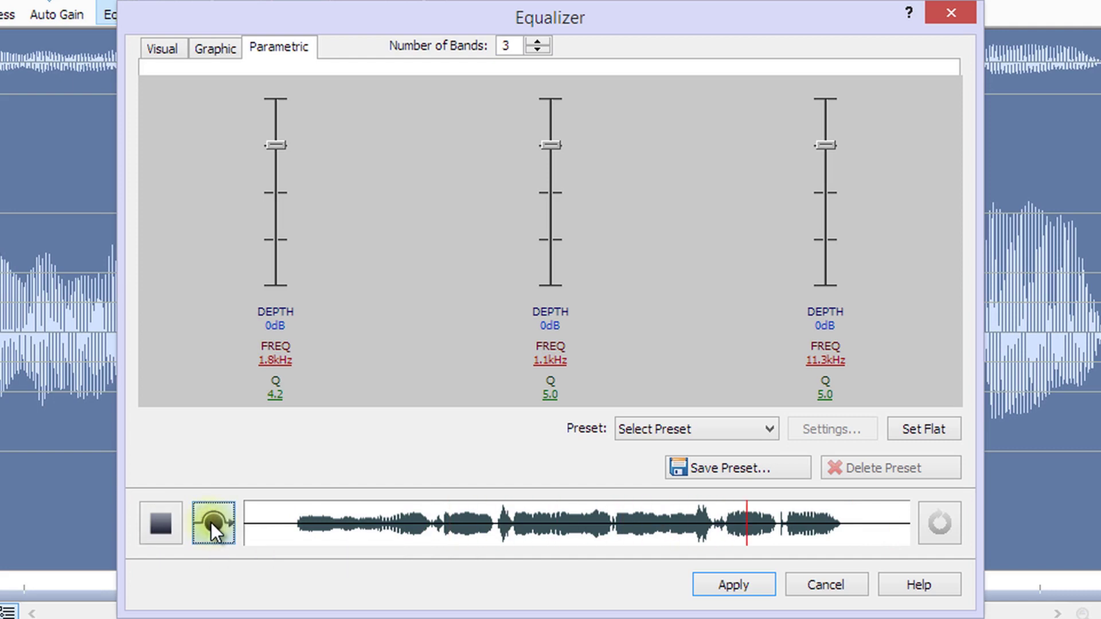
click(169, 526)
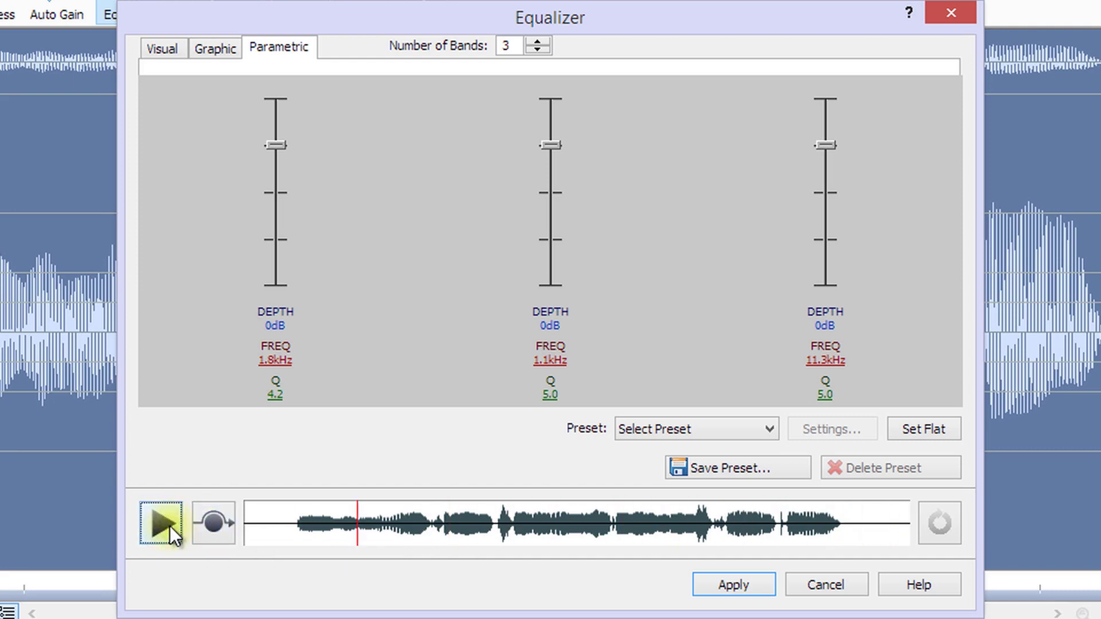
- Flatten the bands, pick the 5000–17000 Hz Band Pass preset and apply it to audio sample.mp3
click(930, 428)
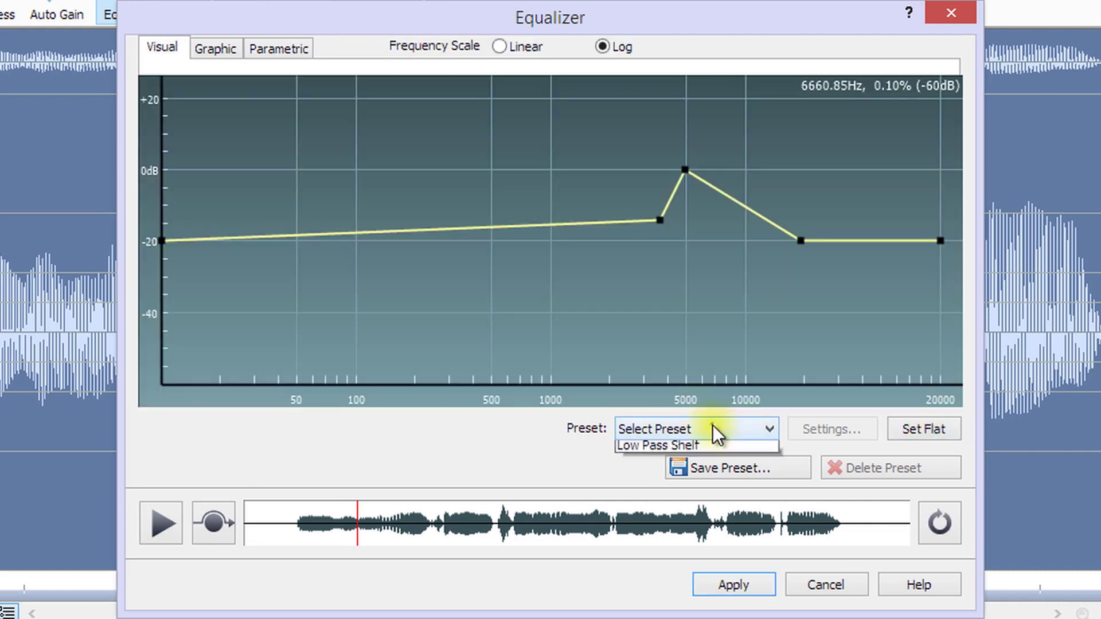
click(712, 429)
click(696, 459)
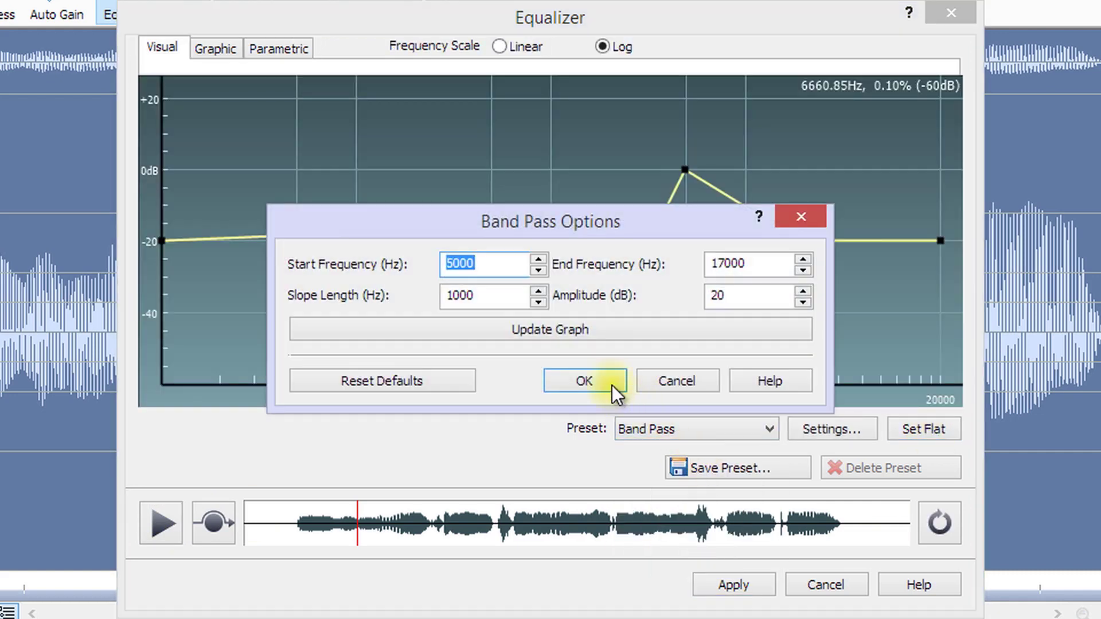
click(611, 327)
click(590, 376)
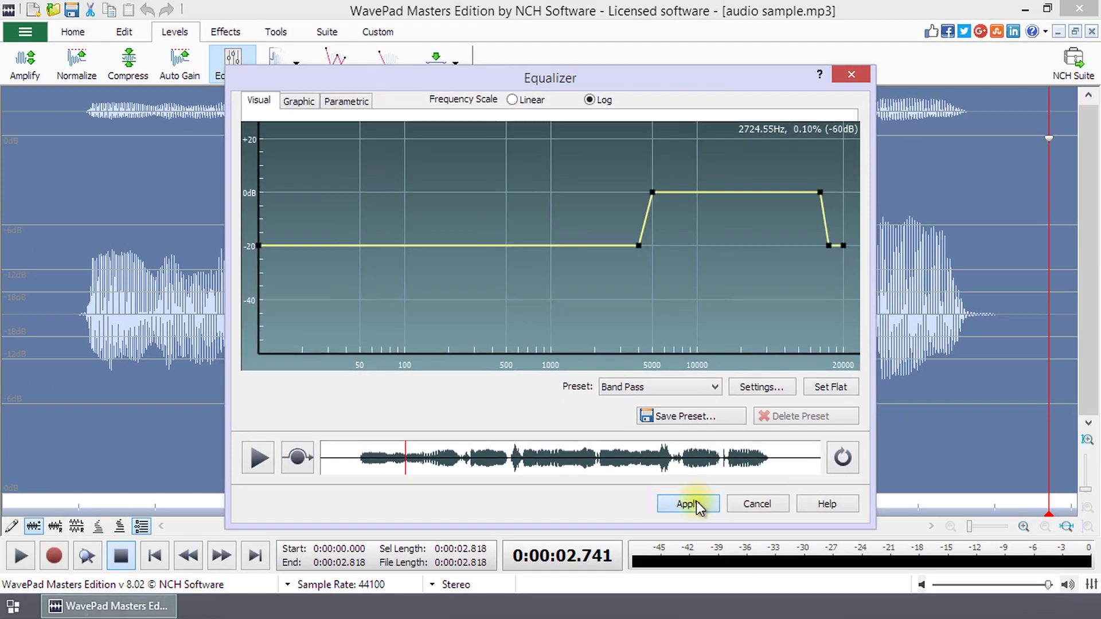
click(735, 584)
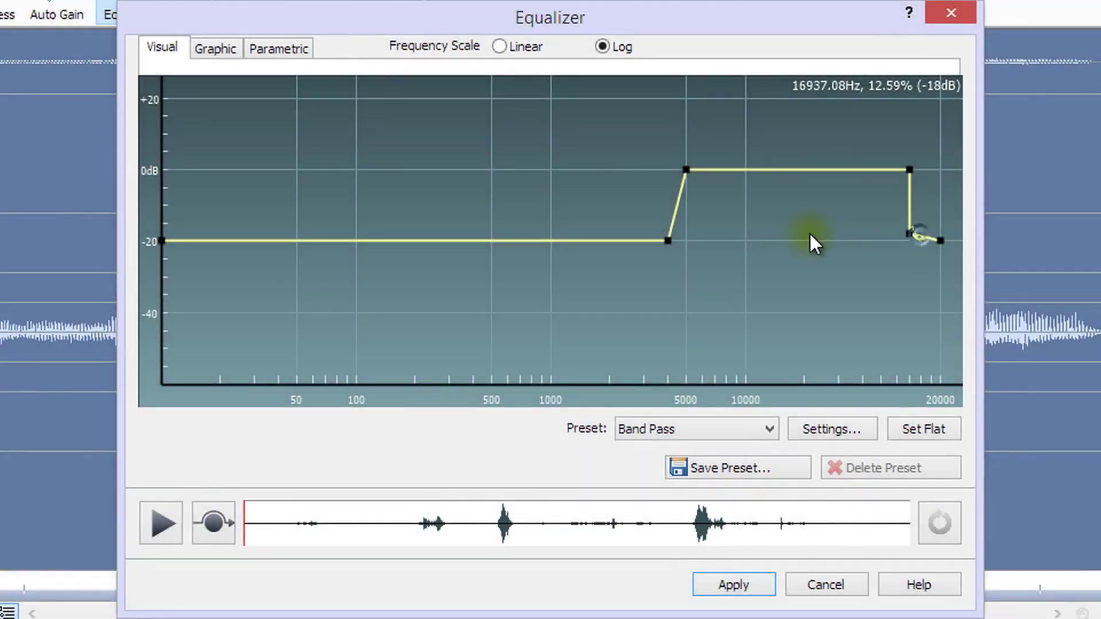
- Drag the curve's points into a raised high-frequency peak between about 10 and 20 kHz
drag(910, 234, 842, 239)
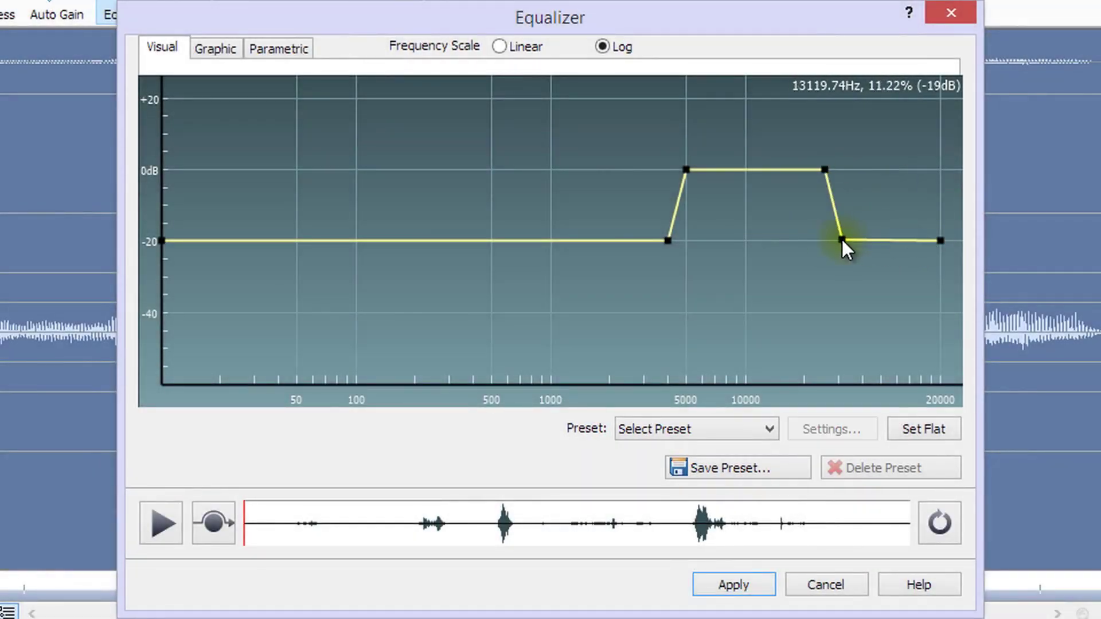
drag(688, 168, 738, 167)
drag(826, 168, 819, 120)
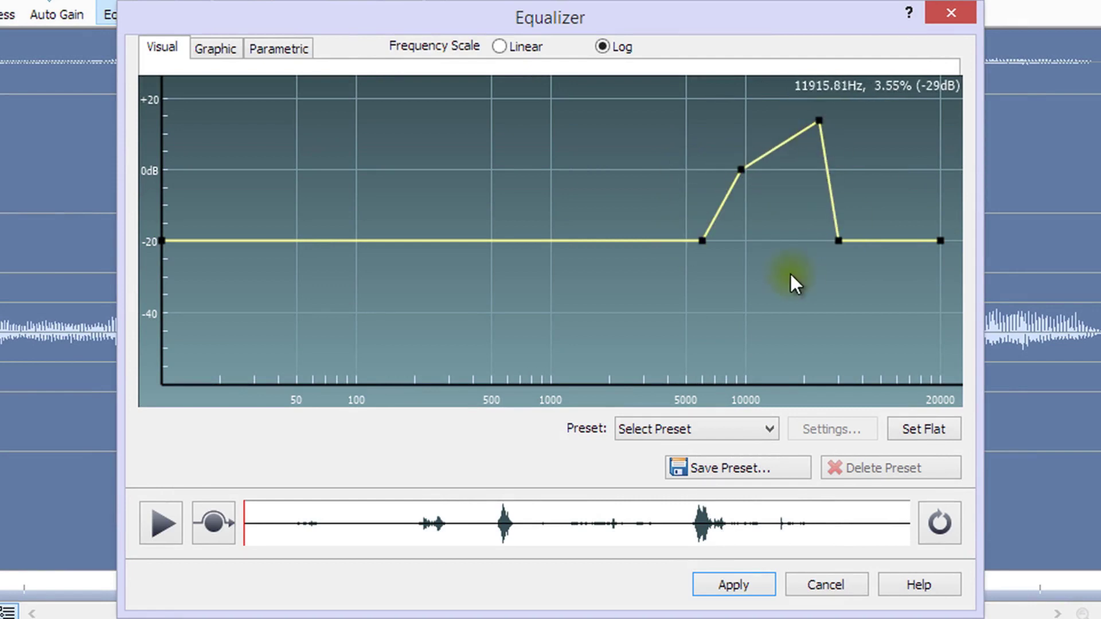
- Save the curve as the preset 'Custom 01' and select it from the preset list
click(734, 474)
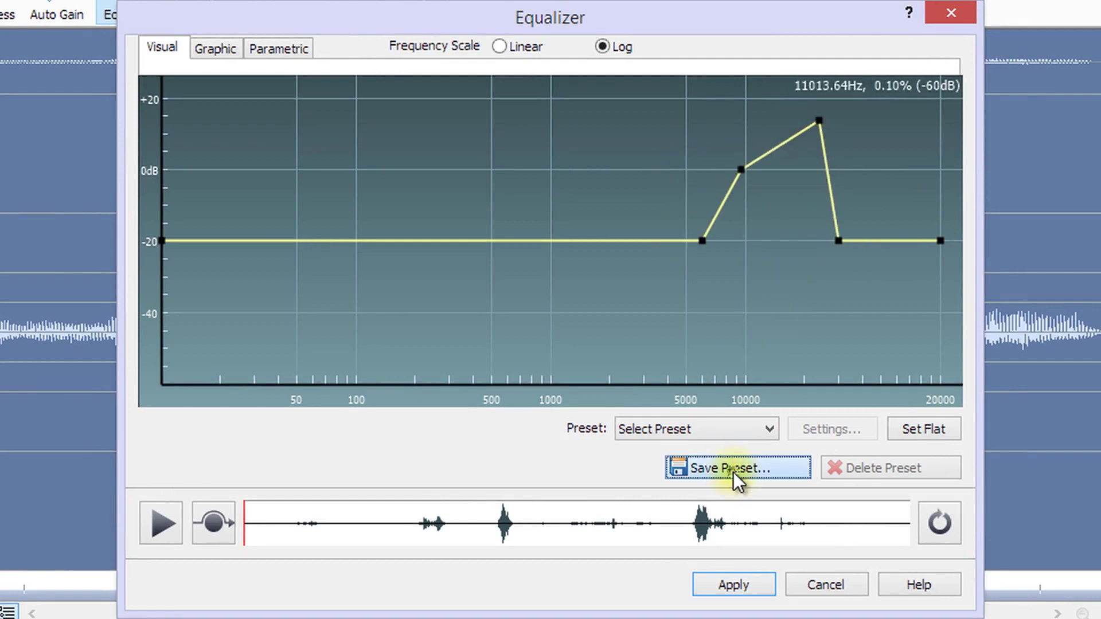
text(Custom 01)
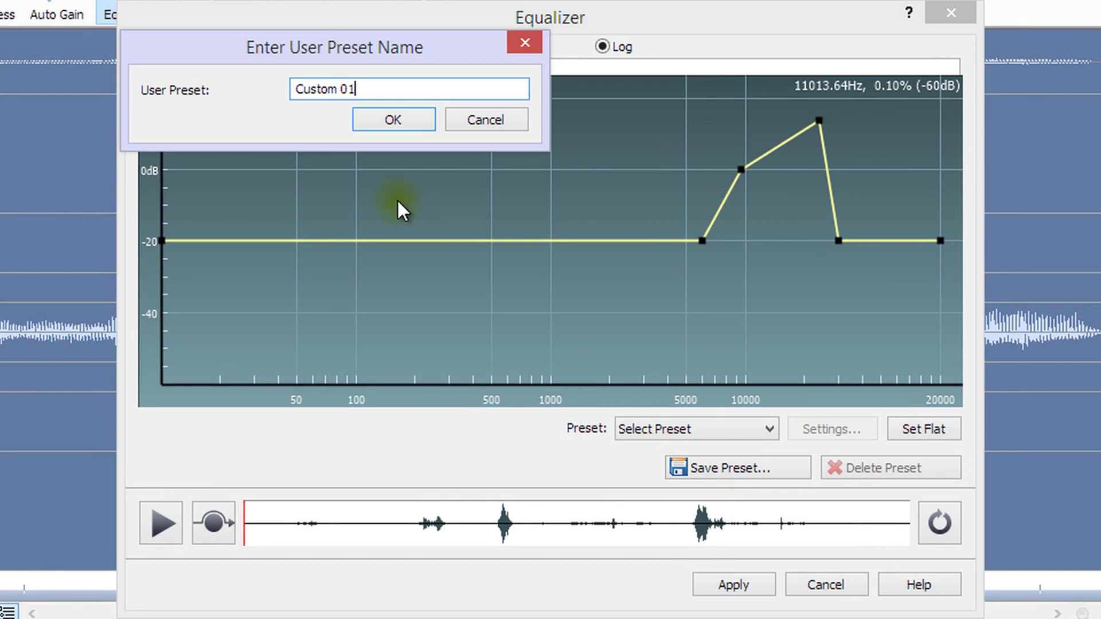
click(414, 122)
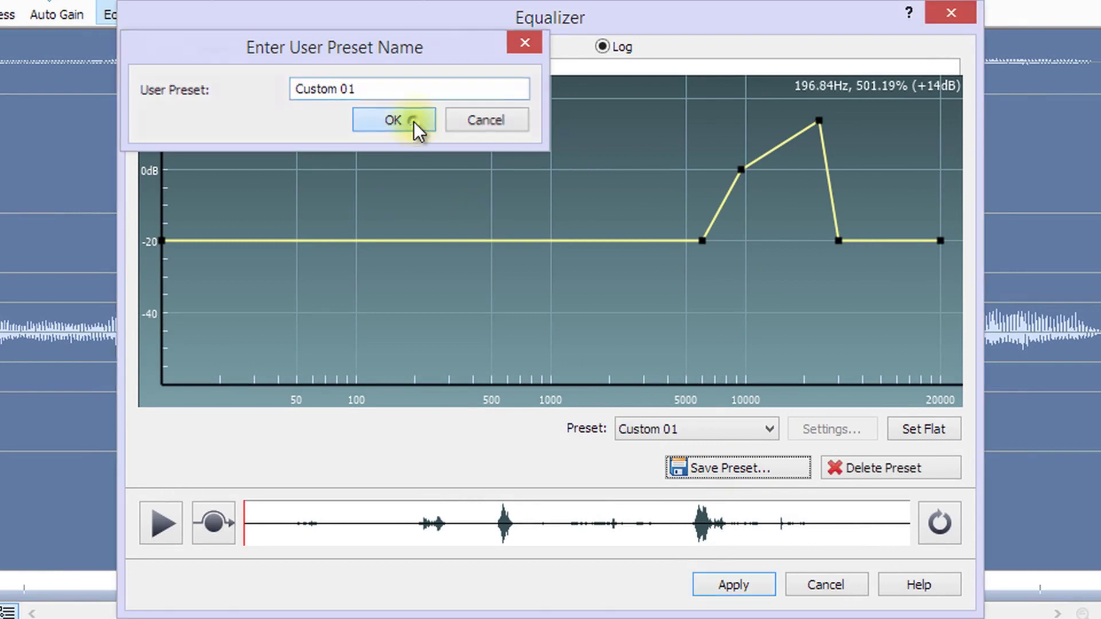
click(719, 431)
click(654, 613)
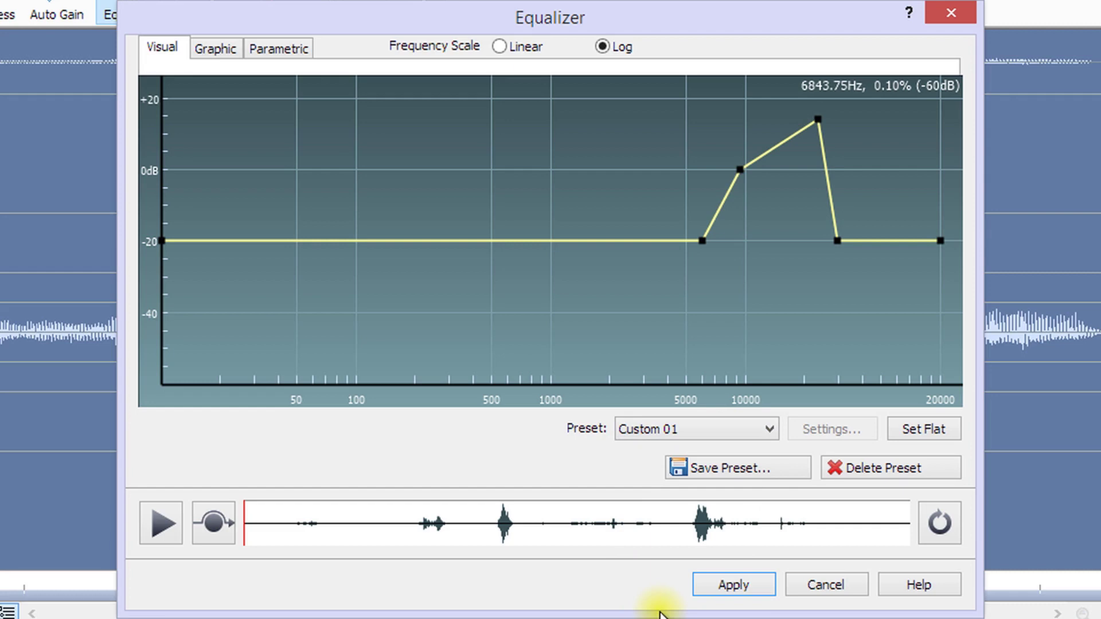
click(750, 429)
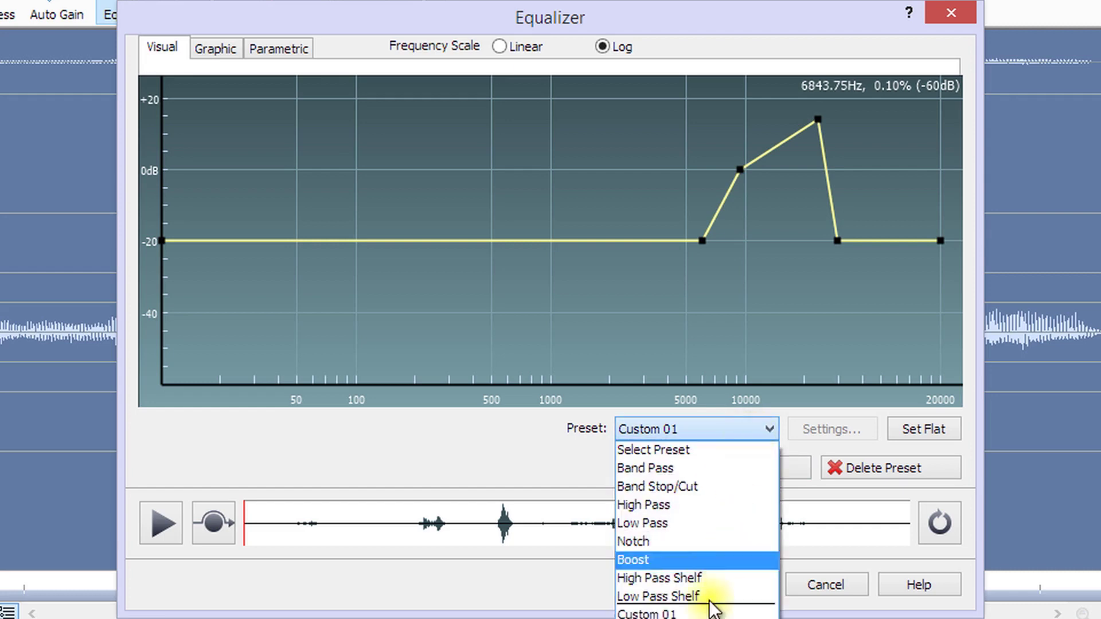
- Select the Custom 01 preset and delete it
click(757, 611)
click(887, 470)
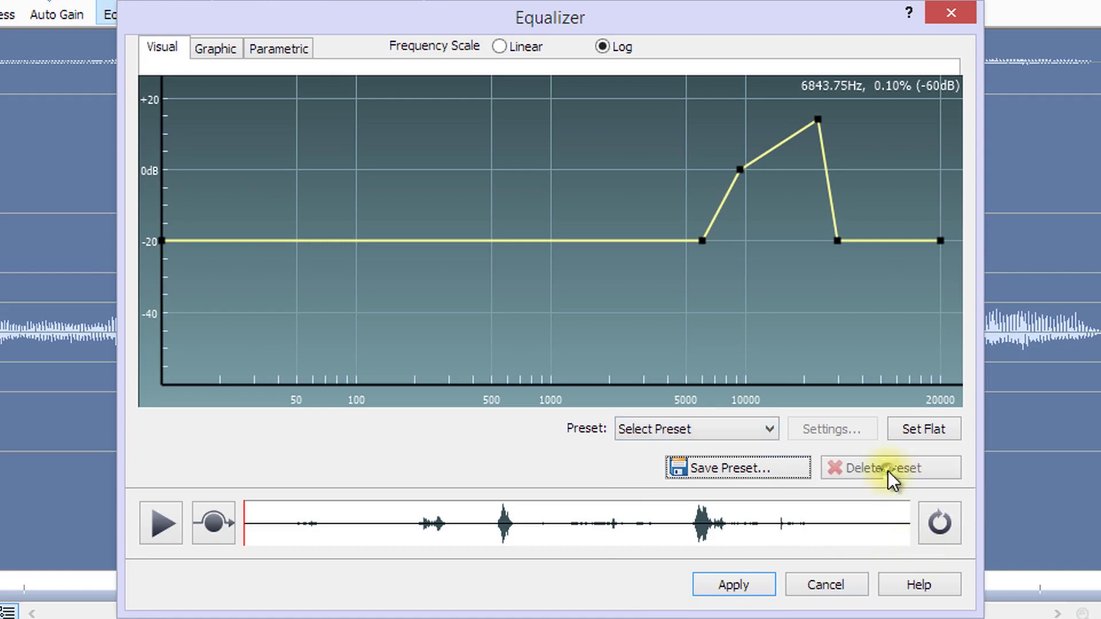